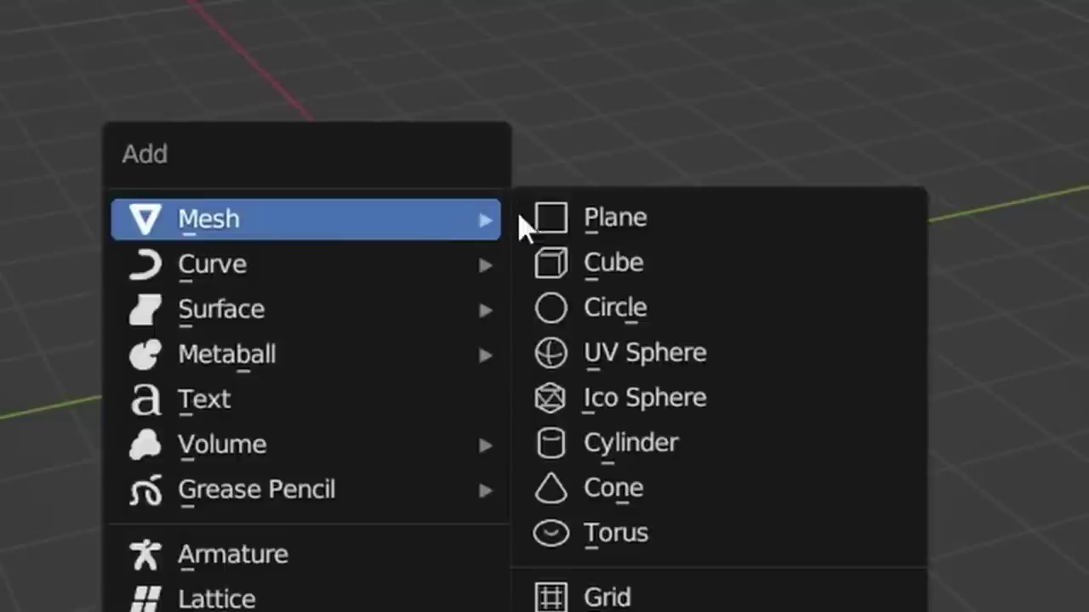
Step: Add a cube and erode it with Erode It, with Add Bevel Modifier ticked
{"action": "left_click", "coordinate": [615, 275]}
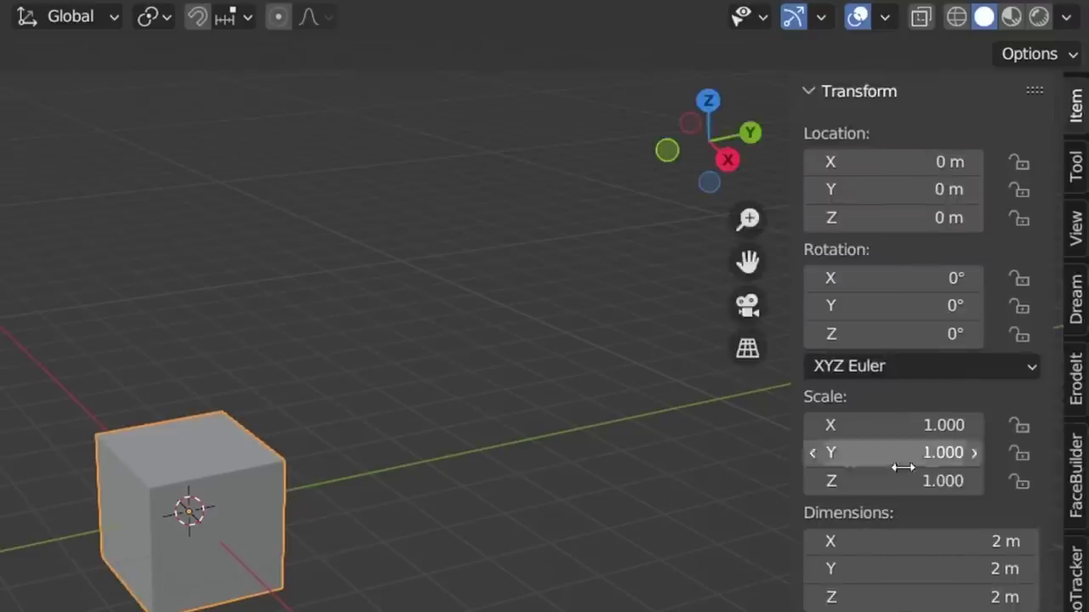
{"action": "left_click", "coordinate": [1074, 382]}
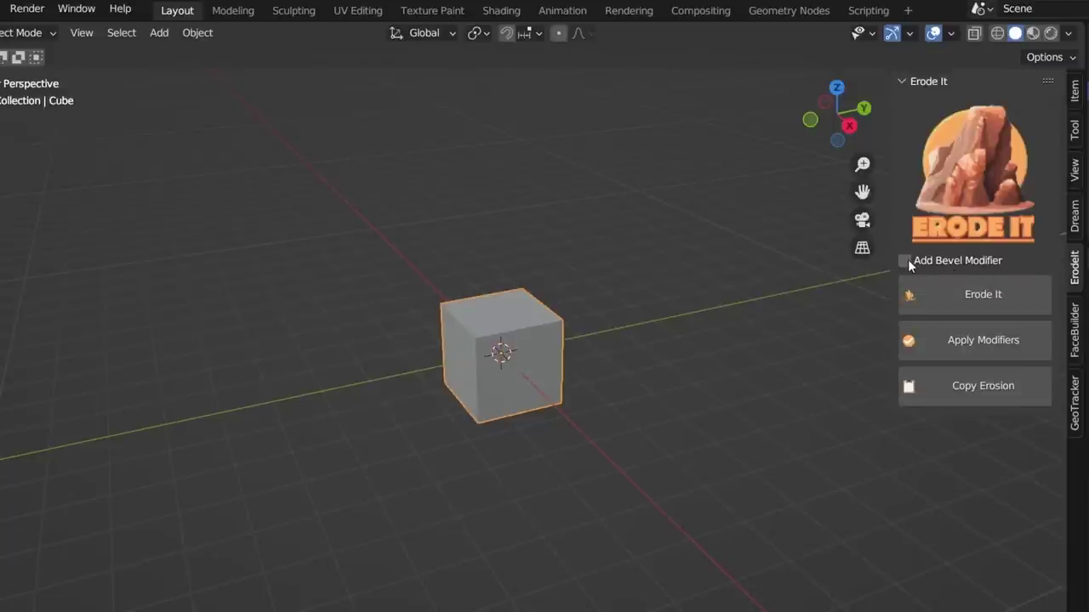
{"action": "left_click", "coordinate": [905, 260]}
{"action": "left_click", "coordinate": [977, 295]}
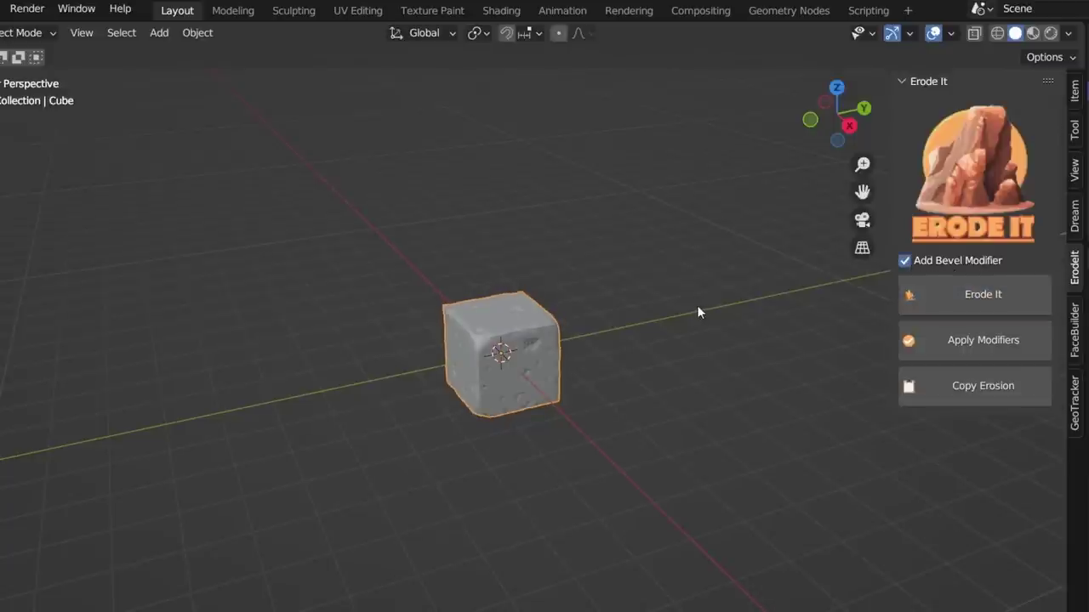
Step: Inset the block's top face and extrude it inward to sink a square basin
{"action": "key", "text": "r"}
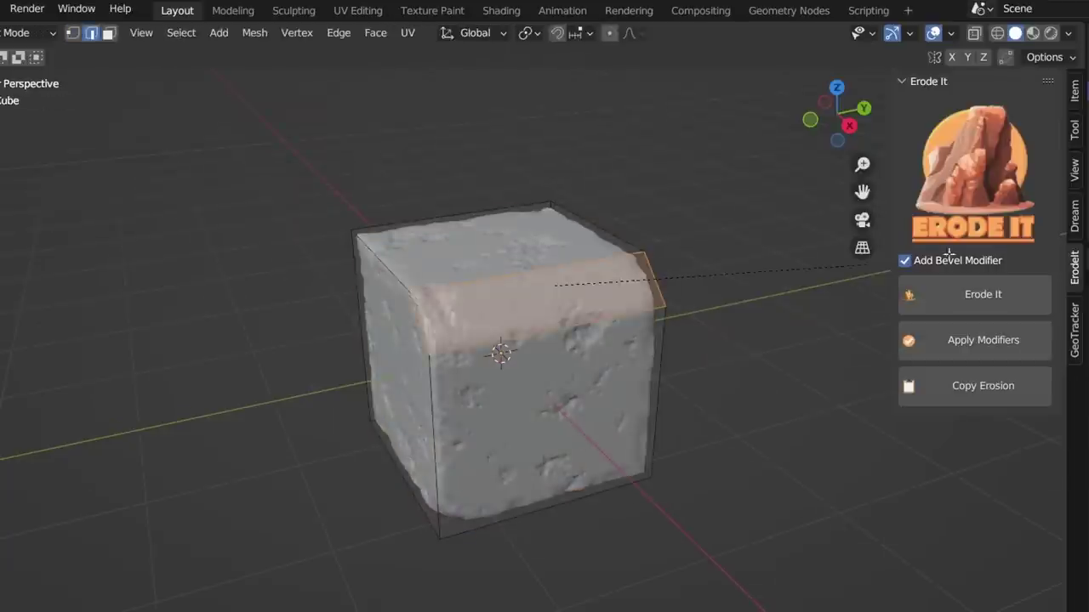
{"action": "key", "text": "i"}
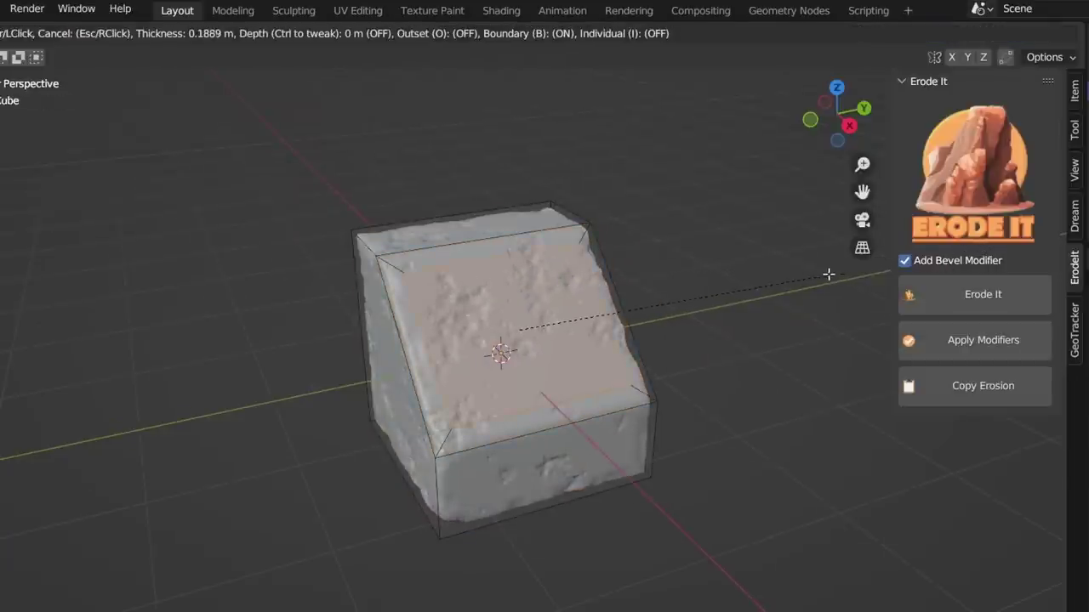
{"action": "left_click", "coordinate": [819, 274]}
{"action": "key", "text": "e"}
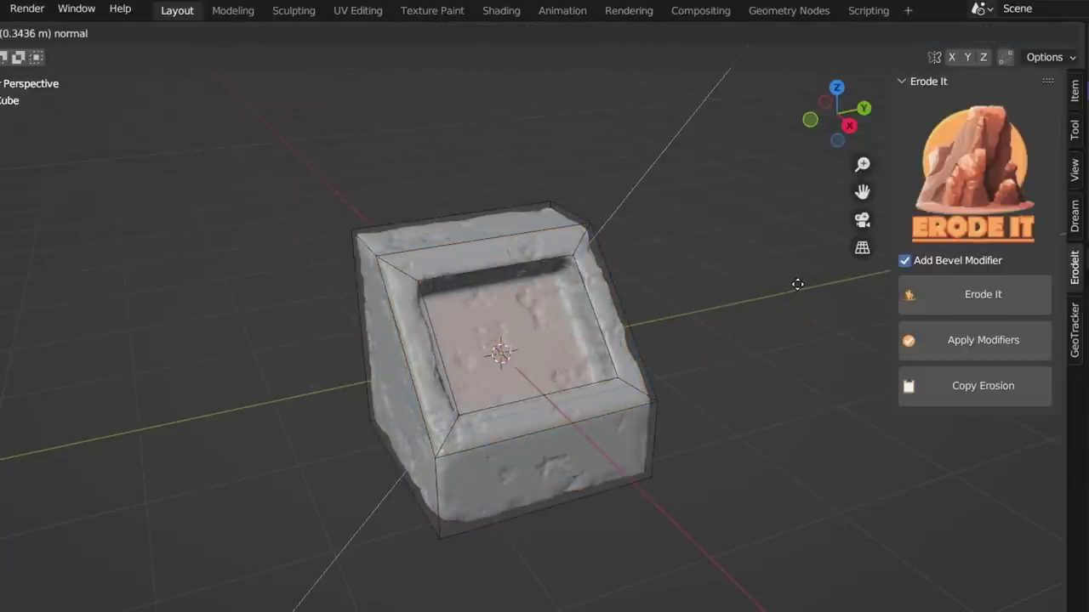
{"action": "left_click", "coordinate": [797, 284]}
Step: Extrude the left face outward and the top face upward into a raised back wall
{"action": "mouse_move", "coordinate": [391, 379]}
{"action": "middle_mouse_down"}
{"action": "mouse_move", "coordinate": [445, 370]}
{"action": "mouse_move", "coordinate": [435, 359]}
{"action": "mouse_move", "coordinate": [446, 289]}
{"action": "middle_mouse_up"}
{"action": "left_click", "coordinate": [446, 370]}
{"action": "key", "text": "e"}
{"action": "left_click", "coordinate": [476, 374]}
{"action": "left_click", "coordinate": [446, 289]}
{"action": "key", "text": "e"}
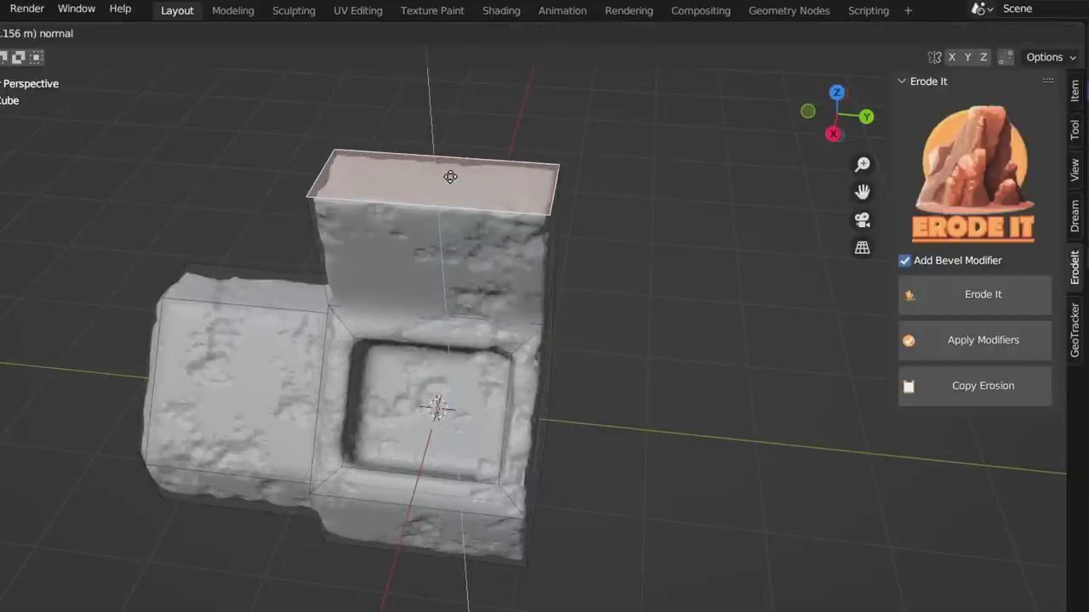
{"action": "left_click", "coordinate": [454, 175]}
Step: Merge the wall's two groups of top corner vertices at their centers
{"action": "middle_click_drag", "start_coordinate": [455, 175], "coordinate": [427, 226]}
{"action": "key", "text": "1"}
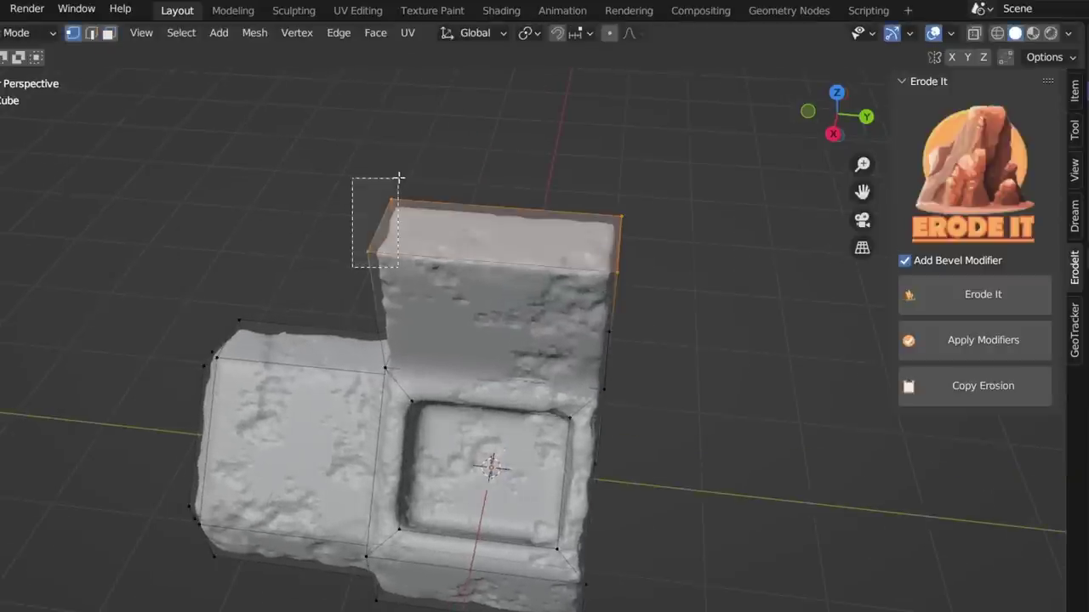
{"action": "left_click_drag", "start_coordinate": [399, 177], "coordinate": [404, 175]}
{"action": "key", "text": "m"}
{"action": "left_click", "coordinate": [366, 175]}
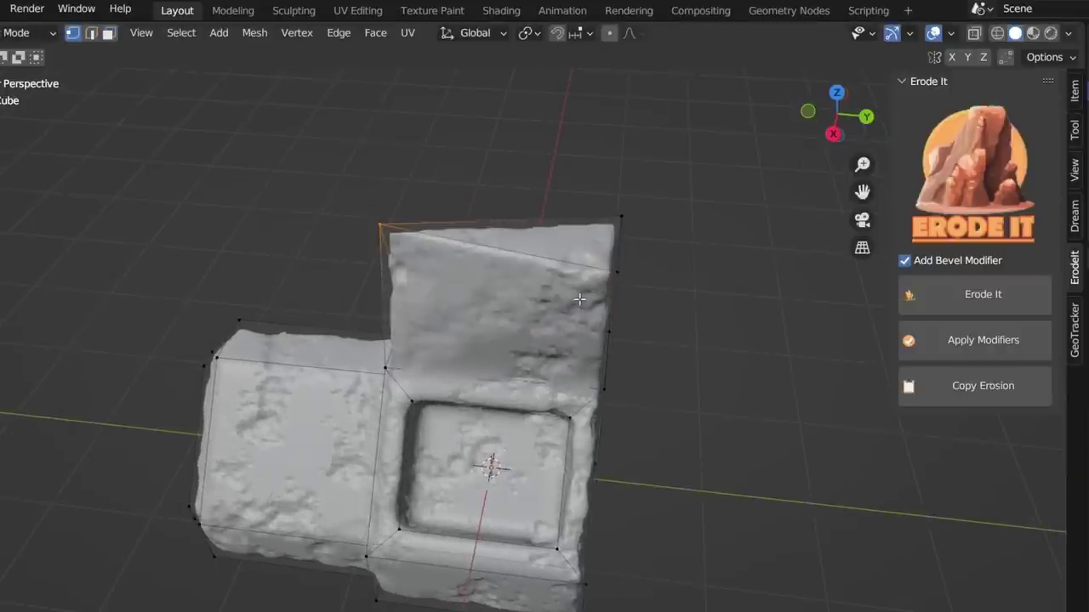
{"action": "left_click_drag", "start_coordinate": [652, 173], "coordinate": [653, 174]}
{"action": "key", "text": "m"}
{"action": "left_click", "coordinate": [661, 175]}
{"action": "middle_click_drag", "start_coordinate": [651, 172], "coordinate": [619, 224]}
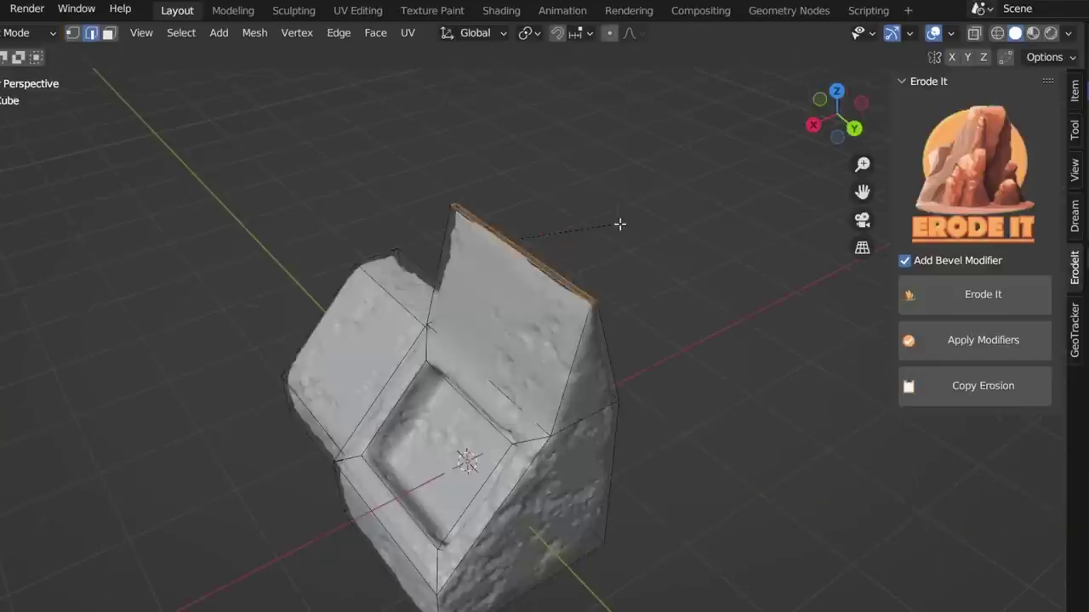
Step: Raise the top edge, then set erosion Seed to 0.520 and Resolution to 1.400
{"action": "key", "text": "z"}
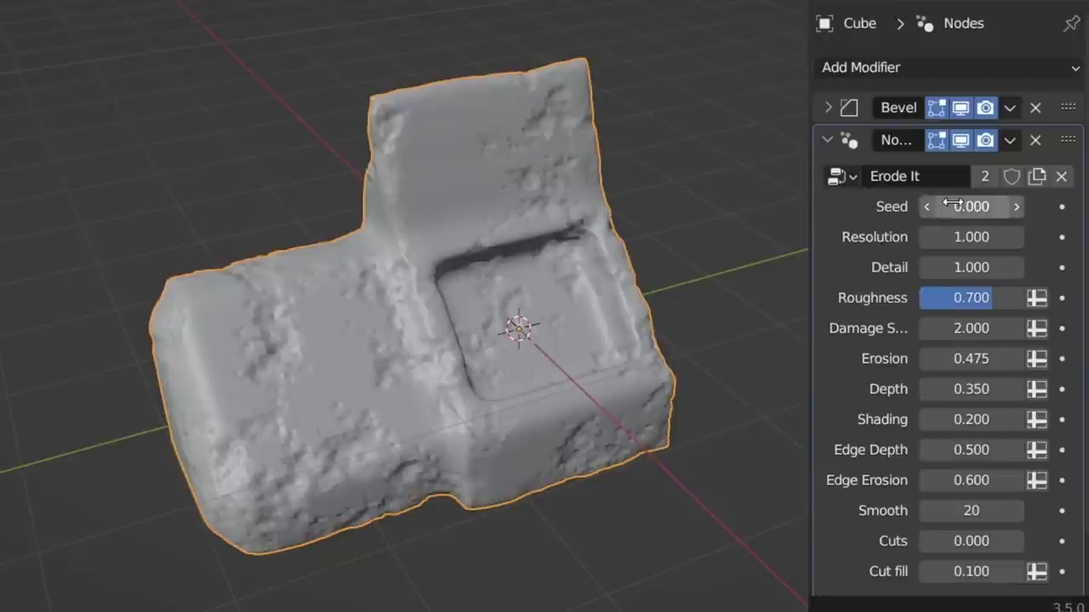
{"action": "left_click_drag", "start_coordinate": [969, 206], "coordinate": [961, 228]}
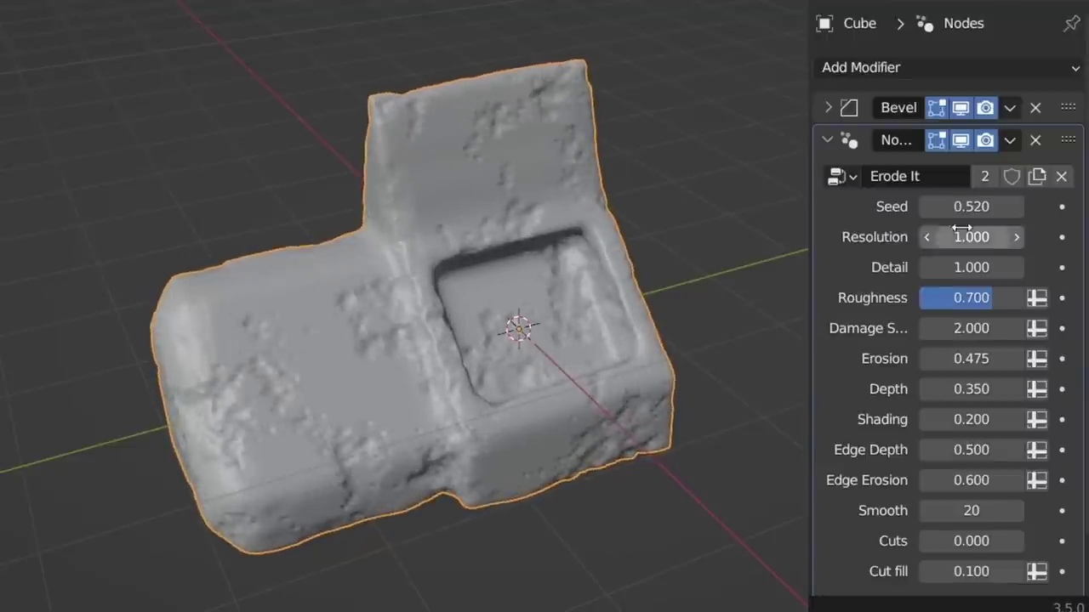
{"action": "type", "text": "0.7"}
{"action": "key", "text": "Return"}
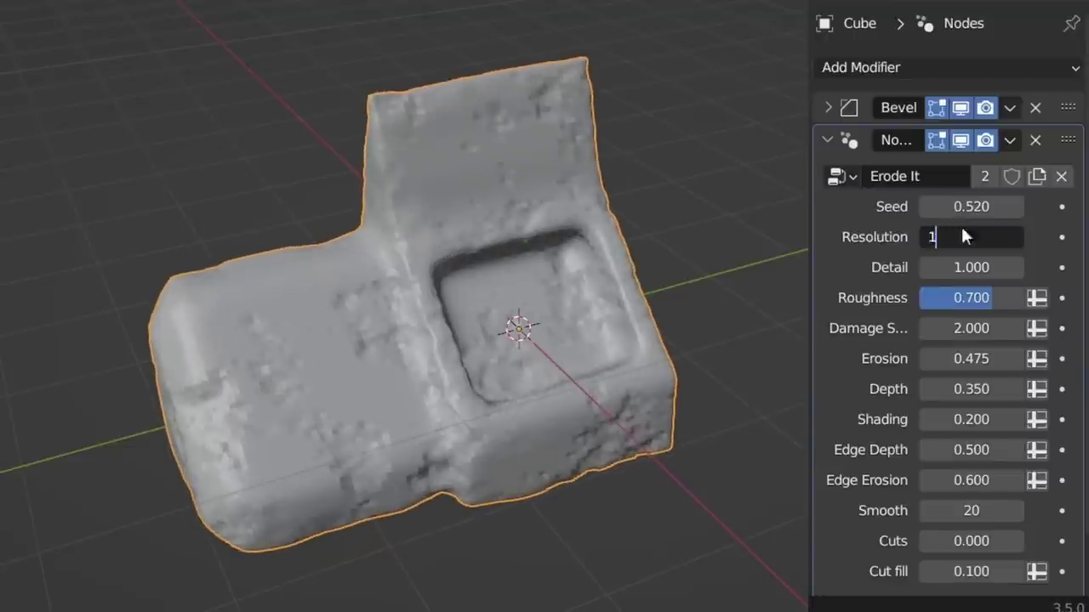
{"action": "key", "text": "BackSpace"}
{"action": "type", "text": "2"}
{"action": "key", "text": "Return"}
{"action": "type", "text": ".4"}
{"action": "key", "text": "Return"}
Step: Keep Detail at 1.000, set Roughness 0.764 and Damage Scale 2, and adjust Erosion
{"action": "mouse_move", "coordinate": [964, 267]}
{"action": "left_mouse_down"}
{"action": "mouse_move", "coordinate": [967, 298]}
{"action": "mouse_move", "coordinate": [1021, 298]}
{"action": "mouse_move", "coordinate": [1054, 328]}
{"action": "left_mouse_up"}
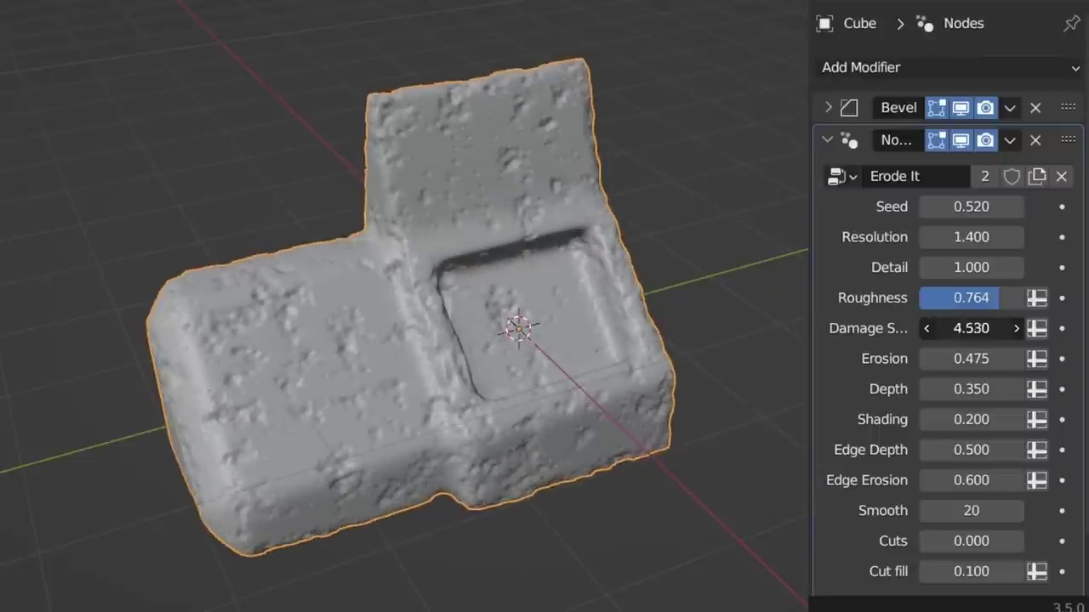
{"action": "type", "text": "2"}
{"action": "key", "text": "Return"}
{"action": "mouse_move", "coordinate": [961, 358]}
{"action": "left_mouse_down"}
{"action": "mouse_move", "coordinate": [936, 359]}
{"action": "mouse_move", "coordinate": [980, 358]}
{"action": "mouse_move", "coordinate": [936, 350]}
{"action": "mouse_move", "coordinate": [1004, 349]}
{"action": "mouse_move", "coordinate": [949, 349]}
{"action": "mouse_move", "coordinate": [1004, 380]}
{"action": "mouse_move", "coordinate": [944, 375]}
{"action": "left_mouse_up"}
{"action": "scroll", "coordinate": [973, 330], "scroll_direction": "down", "scroll_amount": 2}
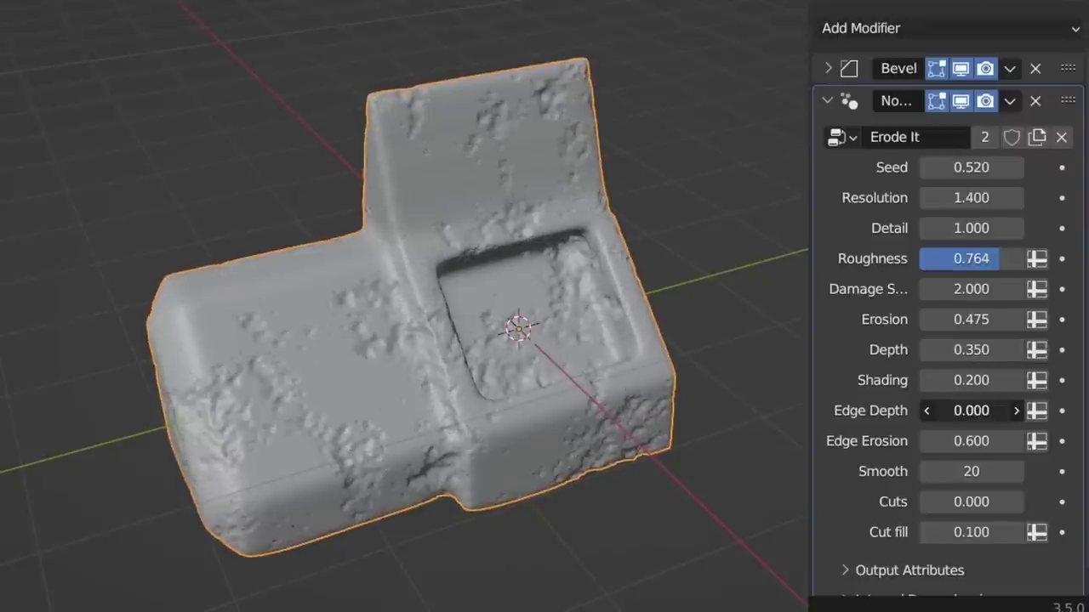
Step: Adjust Edge Depth and Edge Erosion, and set Smooth to 20
{"action": "mouse_move", "coordinate": [971, 411]}
{"action": "left_mouse_down"}
{"action": "mouse_move", "coordinate": [1004, 411]}
{"action": "mouse_move", "coordinate": [987, 411]}
{"action": "mouse_move", "coordinate": [982, 441]}
{"action": "mouse_move", "coordinate": [949, 441]}
{"action": "mouse_move", "coordinate": [976, 464]}
{"action": "left_mouse_up"}
{"action": "type", "text": "0.500"}
{"action": "key", "text": "Return"}
{"action": "left_click", "coordinate": [972, 471]}
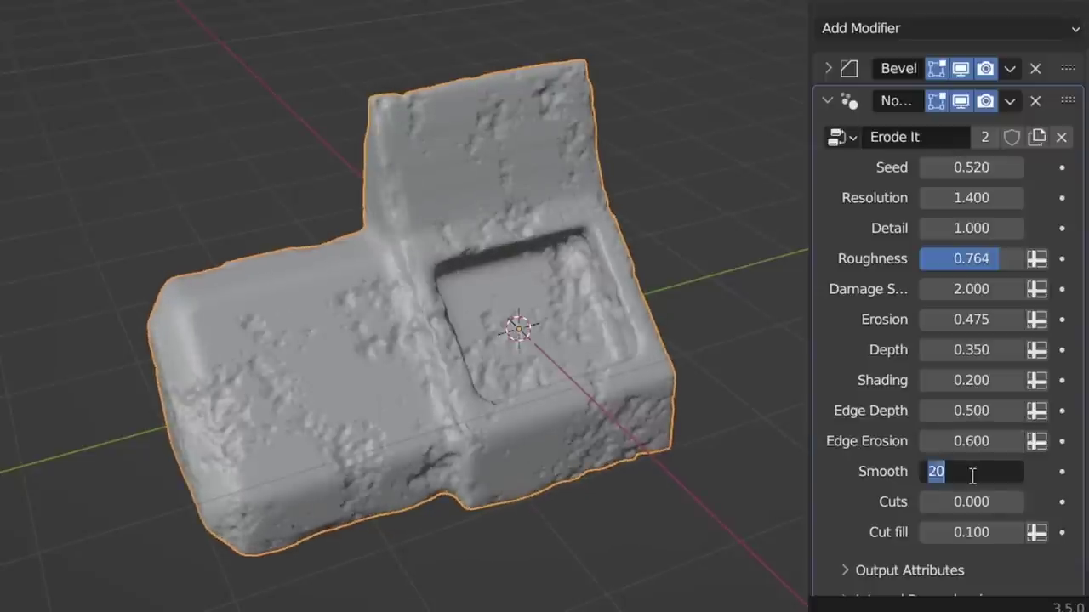
{"action": "type", "text": "10"}
{"action": "key", "text": "Return"}
{"action": "key", "text": "Return"}
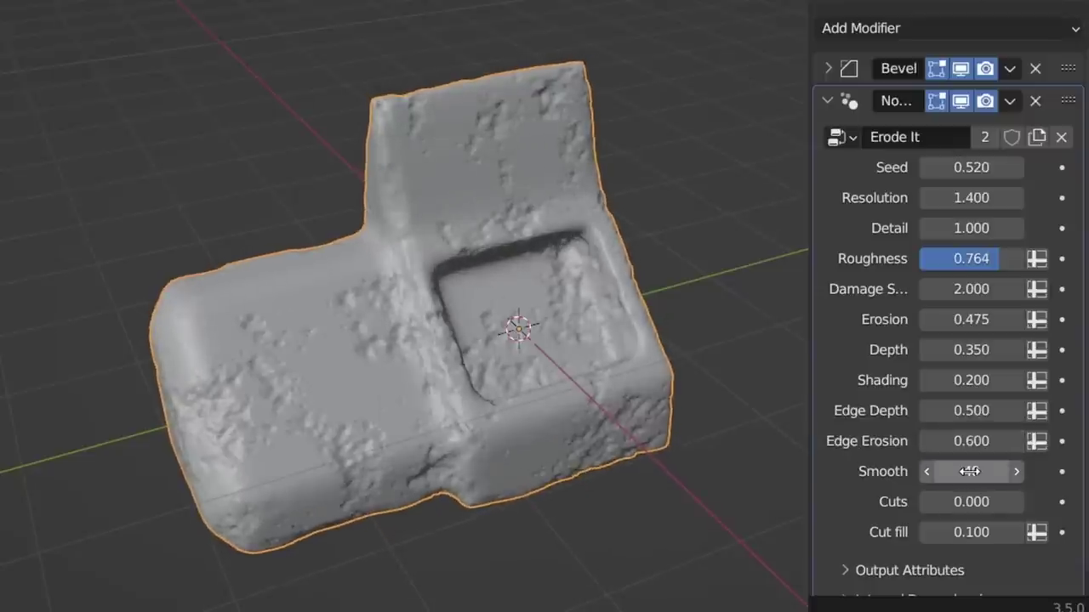
{"action": "type", "text": "10"}
{"action": "key", "text": "Return"}
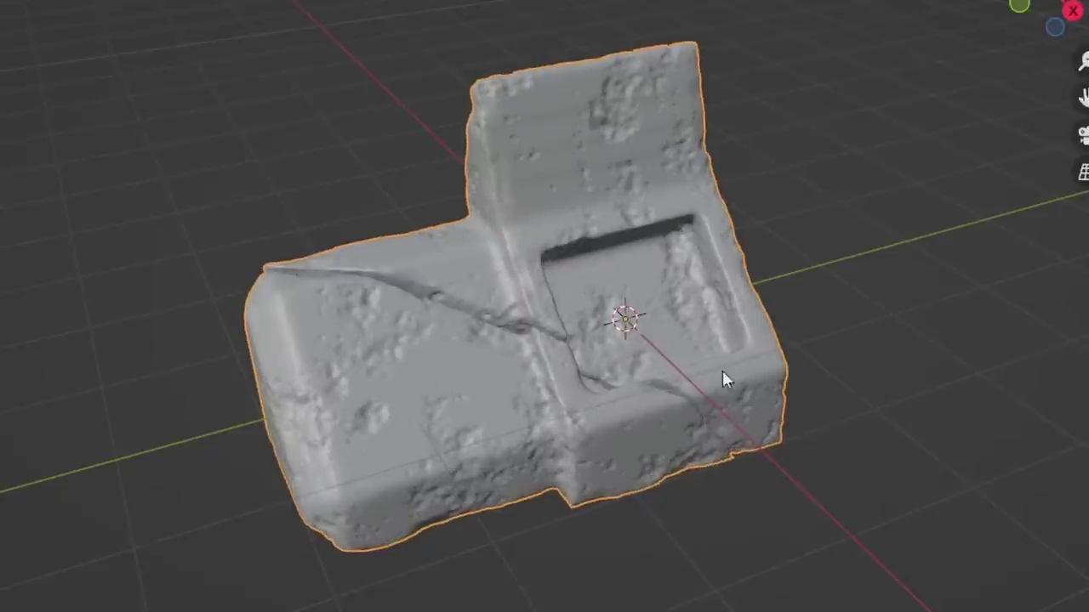
Step: Add a cube beside the rock and copy the rock's erosion onto it
{"action": "mouse_move", "coordinate": [722, 372]}
{"action": "middle_mouse_down"}
{"action": "mouse_move", "coordinate": [515, 370]}
{"action": "mouse_move", "coordinate": [688, 365]}
{"action": "mouse_move", "coordinate": [860, 316]}
{"action": "middle_mouse_up"}
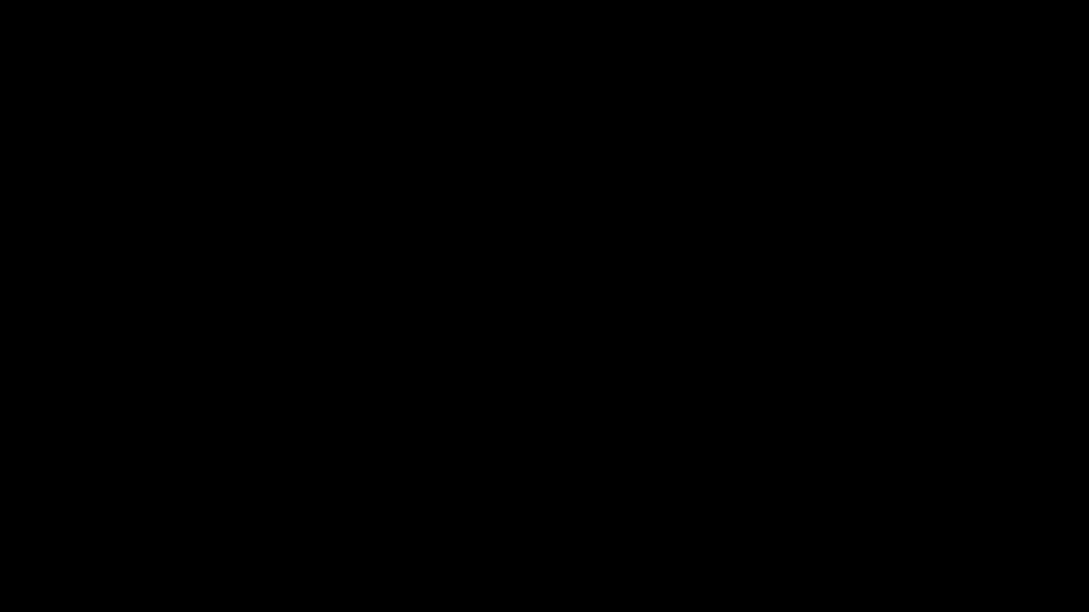
{"action": "key", "text": "shift+a"}
{"action": "left_click", "coordinate": [638, 177]}
{"action": "key", "text": "g"}
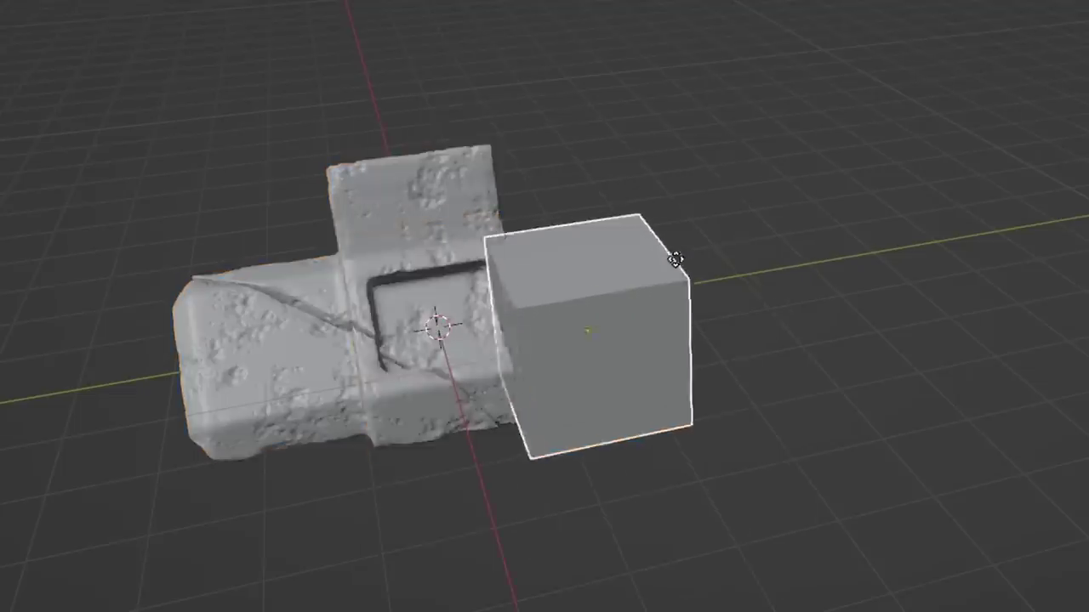
{"action": "left_click", "coordinate": [435, 245], "text": "shift"}
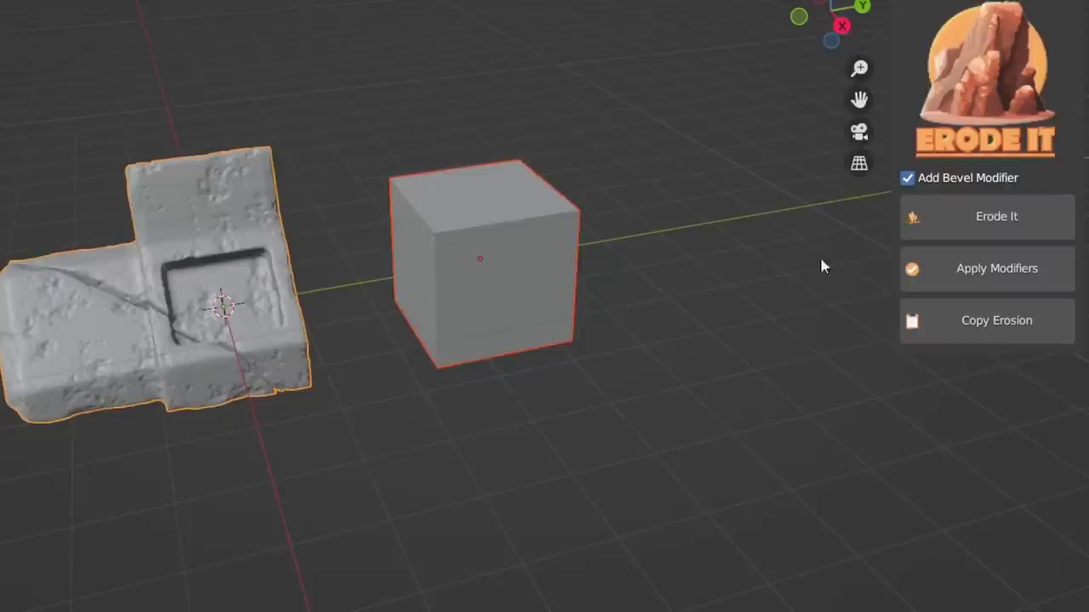
{"action": "left_click", "coordinate": [1003, 321]}
{"action": "mouse_move", "coordinate": [650, 256]}
{"action": "middle_mouse_down"}
{"action": "mouse_move", "coordinate": [455, 228]}
{"action": "mouse_move", "coordinate": [318, 238]}
{"action": "mouse_move", "coordinate": [176, 113]}
{"action": "middle_mouse_up"}
Step: Add another cube and move it to the upper left
{"action": "key", "text": "shift+a"}
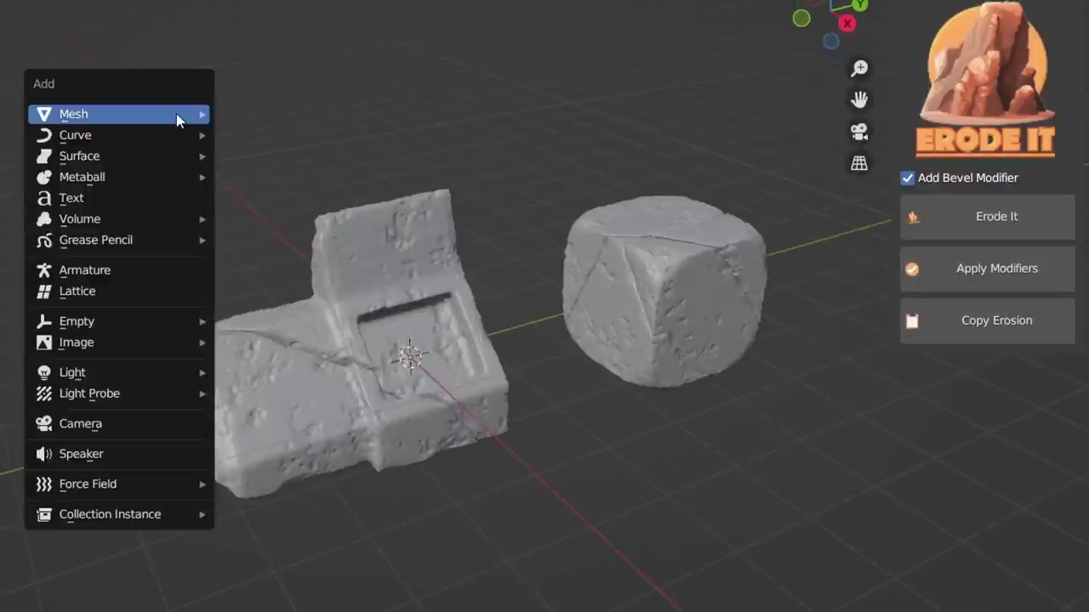
{"action": "left_click", "coordinate": [290, 134]}
{"action": "key", "text": "g"}
{"action": "left_click", "coordinate": [85, 30]}
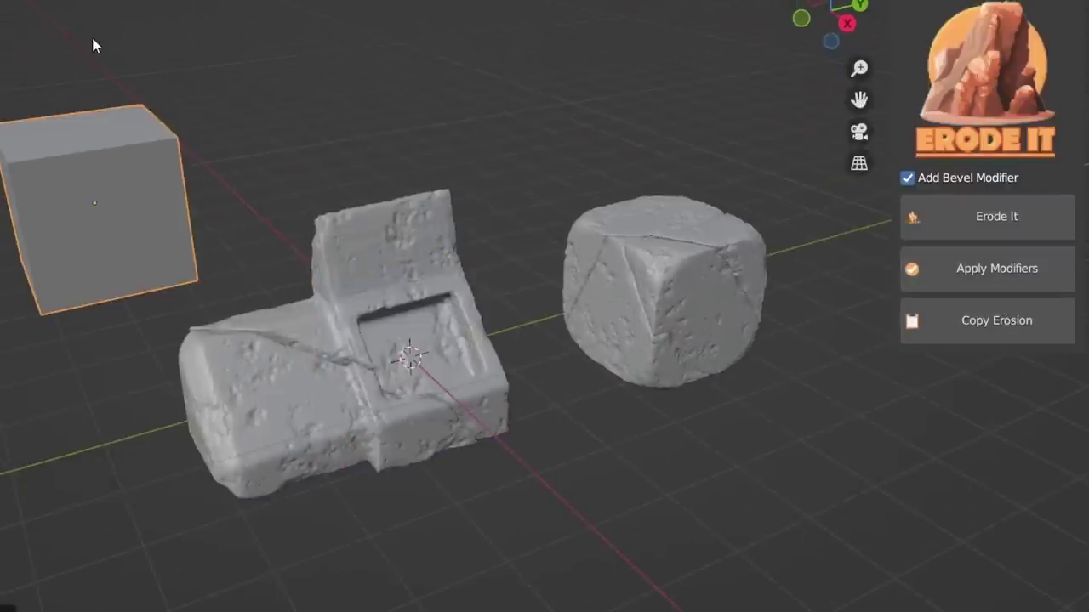
{"action": "mouse_move", "coordinate": [91, 34]}
{"action": "middle_mouse_down"}
{"action": "mouse_move", "coordinate": [92, 73]}
{"action": "mouse_move", "coordinate": [193, 100]}
{"action": "middle_mouse_up"}
Step: Duplicate that cube twice and erode all three cubes together
{"action": "key", "text": "shift+d"}
{"action": "left_click", "coordinate": [359, 147]}
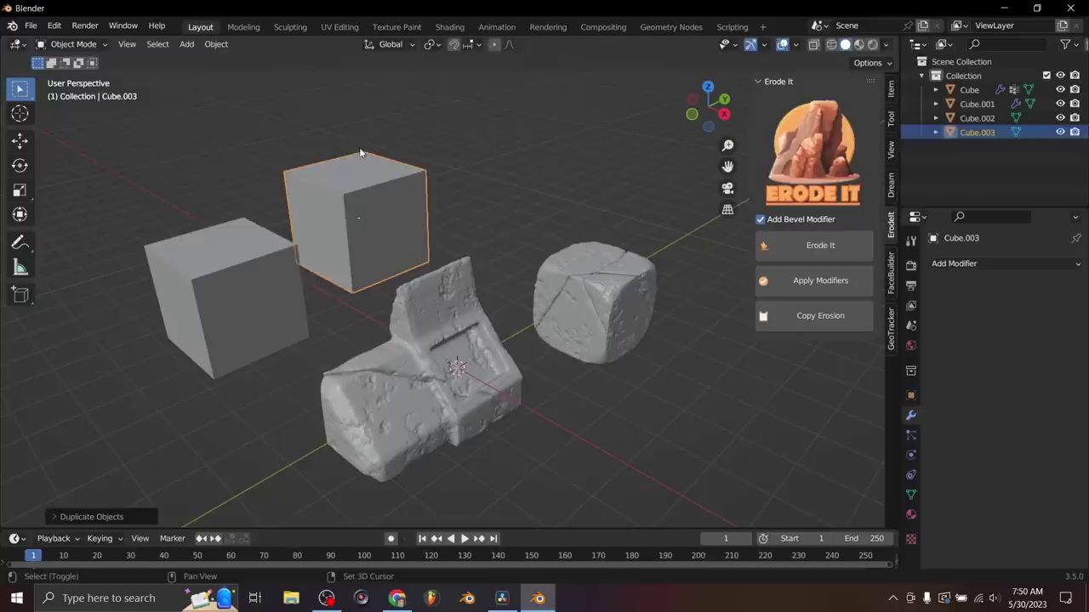
{"action": "key", "text": "shift+d"}
{"action": "left_click", "coordinate": [200, 233]}
{"action": "left_click", "coordinate": [201, 232], "text": "shift"}
{"action": "left_click", "coordinate": [369, 191], "text": "shift"}
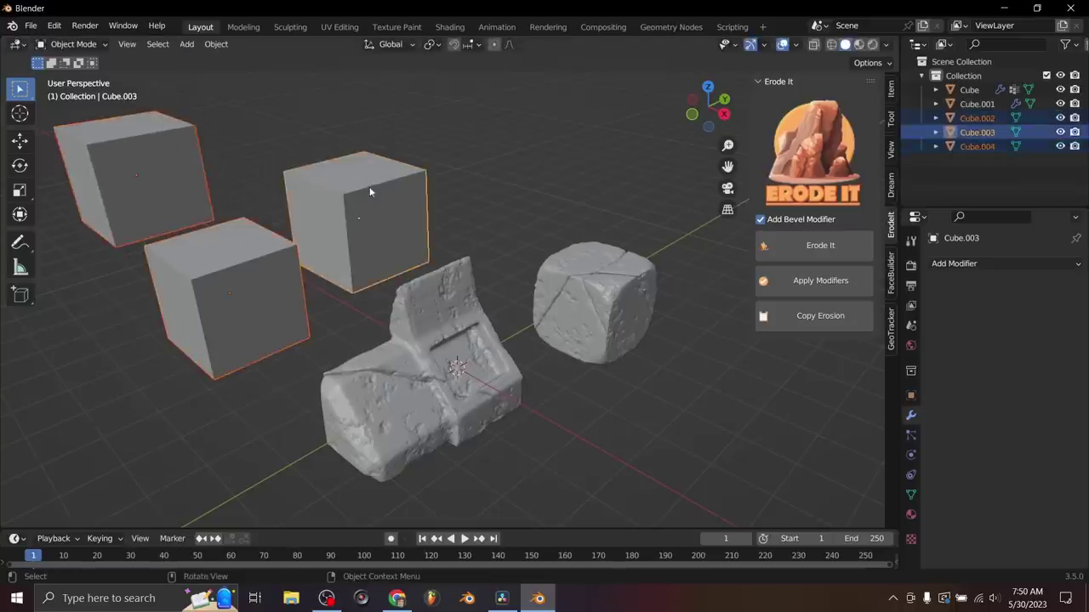
{"action": "left_click", "coordinate": [790, 248]}
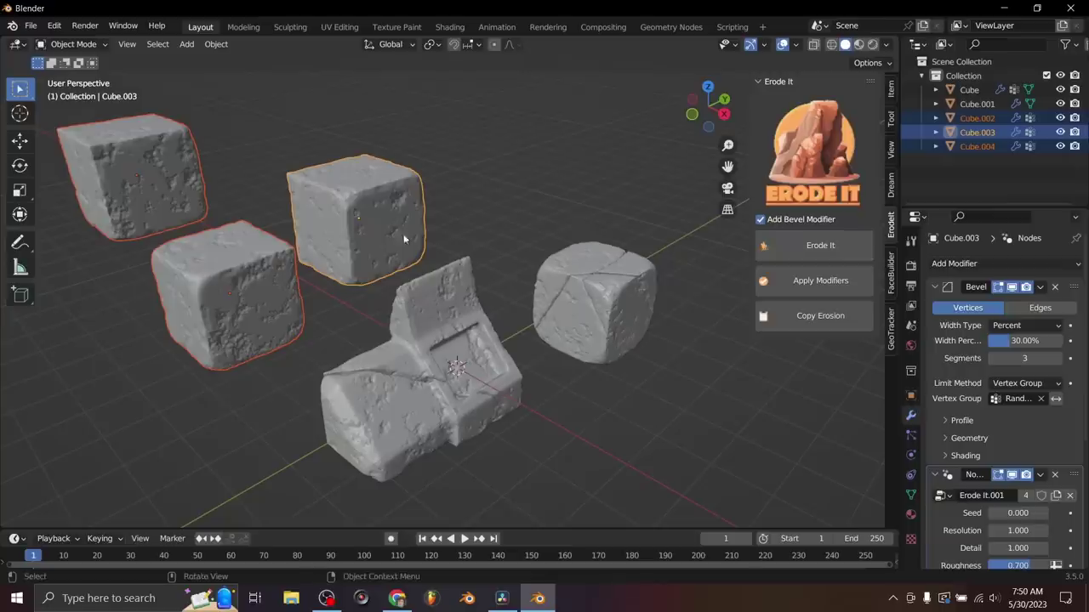
{"action": "mouse_move", "coordinate": [383, 256]}
{"action": "middle_mouse_down"}
{"action": "mouse_move", "coordinate": [274, 215]}
{"action": "mouse_move", "coordinate": [318, 190]}
{"action": "middle_mouse_up"}
Step: Clear the scene, add a torus and erode it, then delete the torus
{"action": "key", "text": "a"}
{"action": "key", "text": "Delete"}
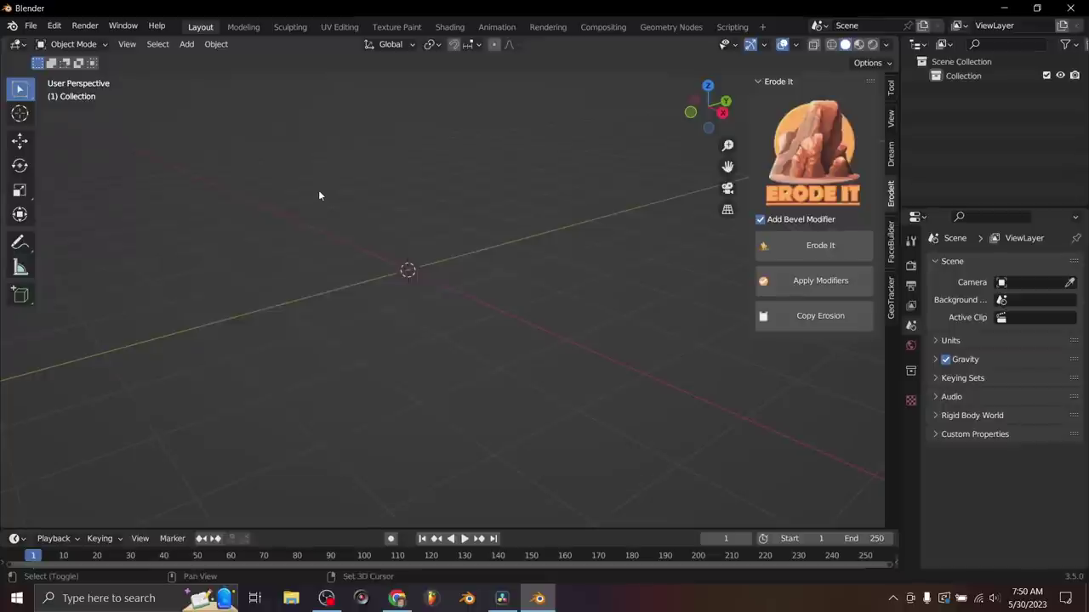
{"action": "key", "text": "shift+a"}
{"action": "left_click", "coordinate": [377, 289]}
{"action": "left_click", "coordinate": [777, 246]}
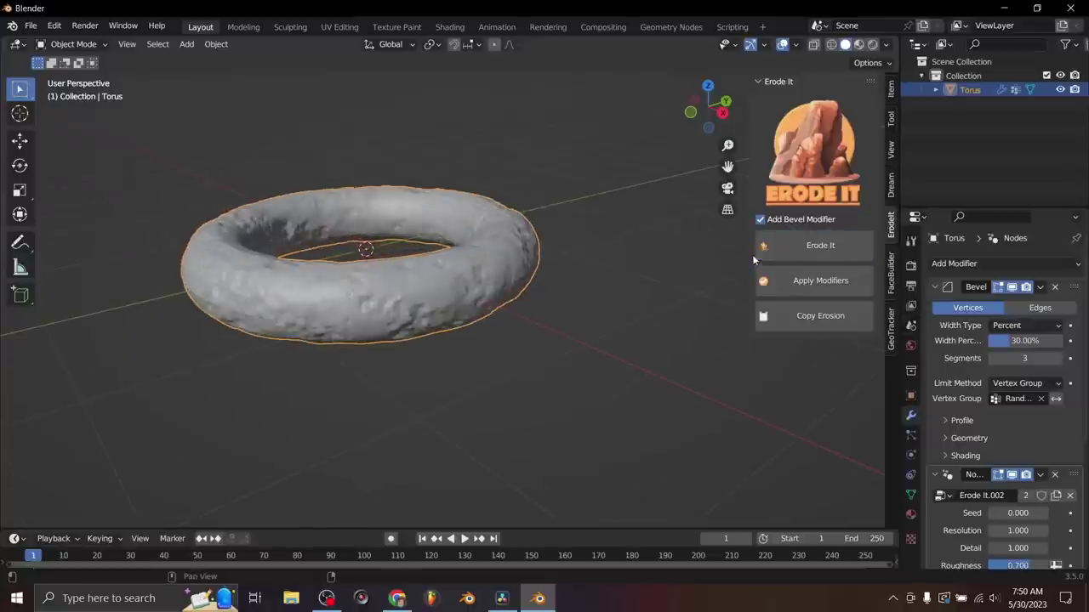
{"action": "mouse_move", "coordinate": [443, 256]}
{"action": "middle_mouse_down"}
{"action": "mouse_move", "coordinate": [363, 252]}
{"action": "mouse_move", "coordinate": [391, 259]}
{"action": "middle_mouse_up"}
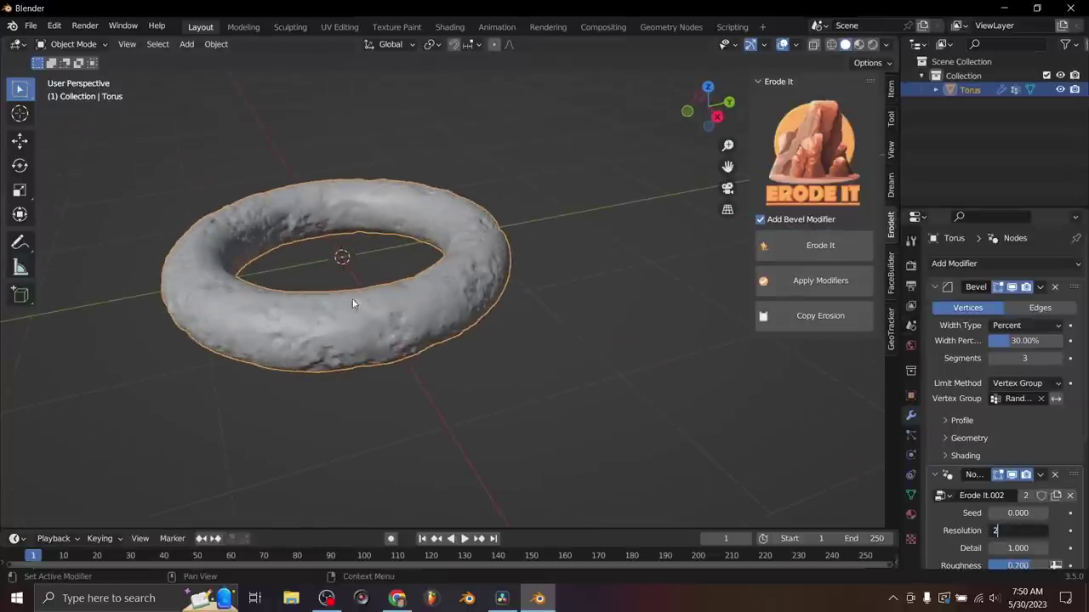
{"action": "mouse_move", "coordinate": [354, 304]}
{"action": "middle_mouse_down"}
{"action": "mouse_move", "coordinate": [275, 274]}
{"action": "mouse_move", "coordinate": [308, 264]}
{"action": "mouse_move", "coordinate": [374, 293]}
{"action": "middle_mouse_up"}
{"action": "key", "text": "Delete"}
{"action": "key", "text": "shift+a"}
Step: Add a cylinder, erode it at Resolution 2.000, and apply the modifiers to bake the mesh
{"action": "left_click", "coordinate": [373, 336]}
{"action": "left_click", "coordinate": [774, 246]}
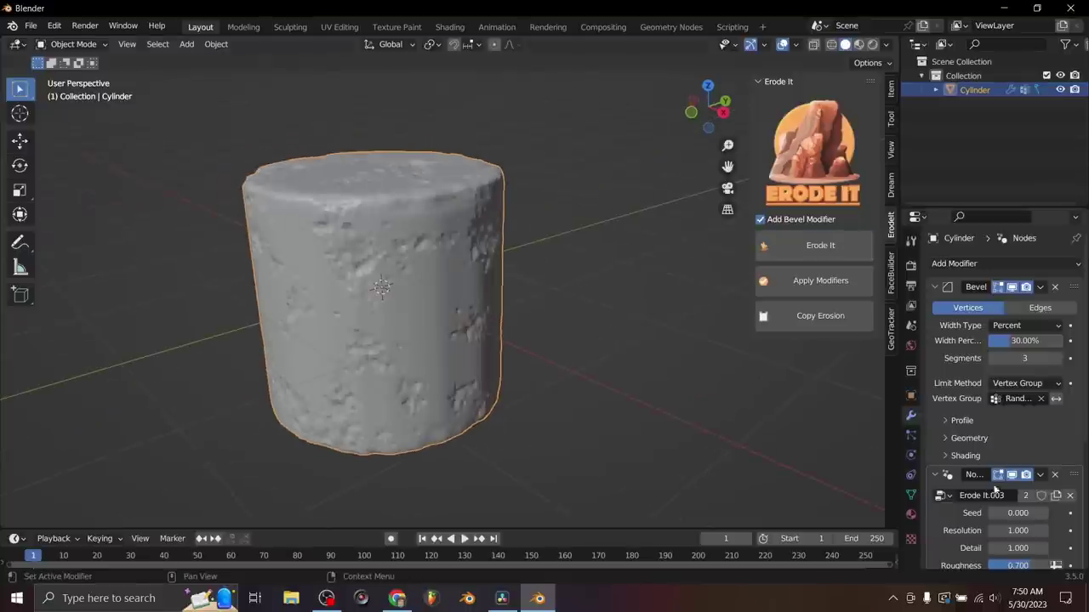
{"action": "key", "text": "Return"}
{"action": "middle_click_drag", "start_coordinate": [329, 229], "coordinate": [427, 230]}
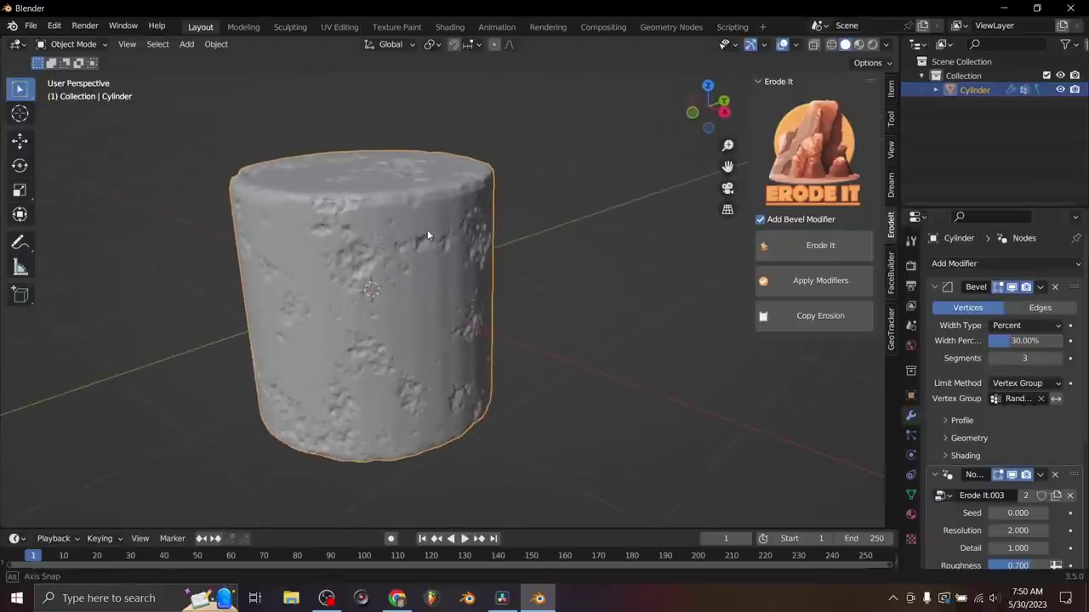
{"action": "left_click", "coordinate": [586, 292]}
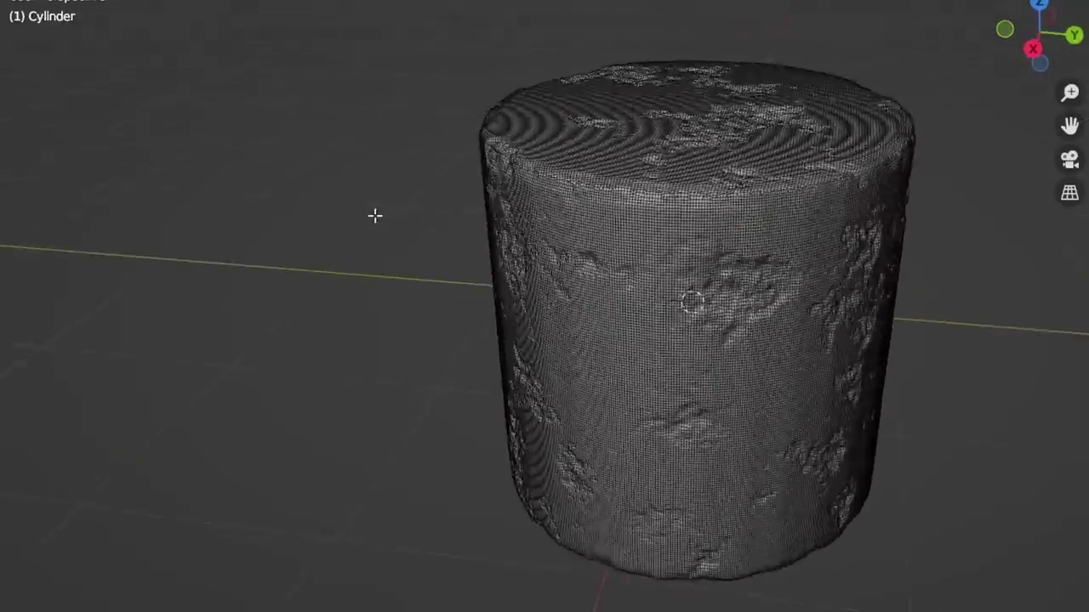
{"action": "middle_click_drag", "start_coordinate": [375, 215], "coordinate": [527, 214]}
{"action": "scroll", "coordinate": [527, 214], "scroll_direction": "up", "scroll_amount": 3}
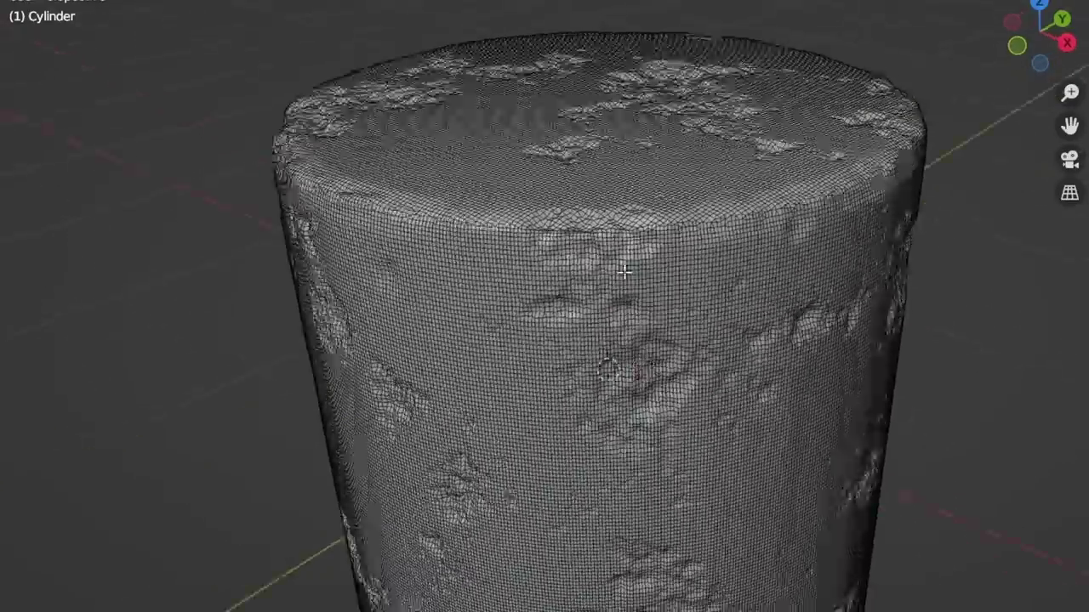
{"action": "mouse_move", "coordinate": [501, 133]}
{"action": "middle_mouse_down"}
{"action": "mouse_move", "coordinate": [769, 266]}
{"action": "mouse_move", "coordinate": [544, 281]}
{"action": "middle_mouse_up"}
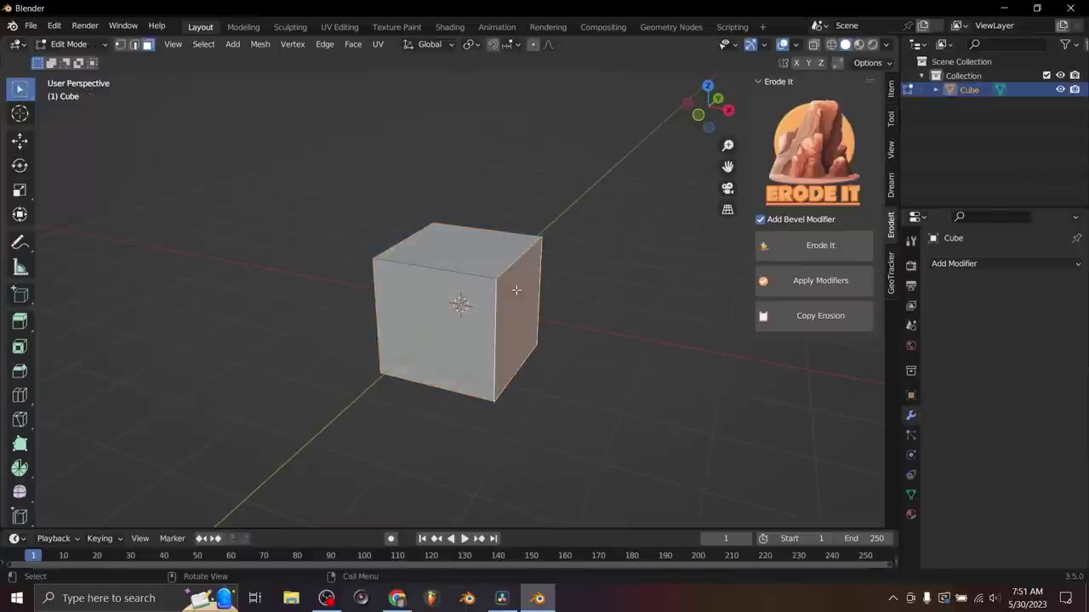
Step: Duplicate the cube, shrink the copy and set it on the cube's top left
{"action": "key", "text": "shift+d"}
{"action": "key", "text": "Escape"}
{"action": "key", "text": "g"}
{"action": "key", "text": "z"}
{"action": "left_click", "coordinate": [578, 272]}
{"action": "key", "text": "s"}
{"action": "key", "text": "Return"}
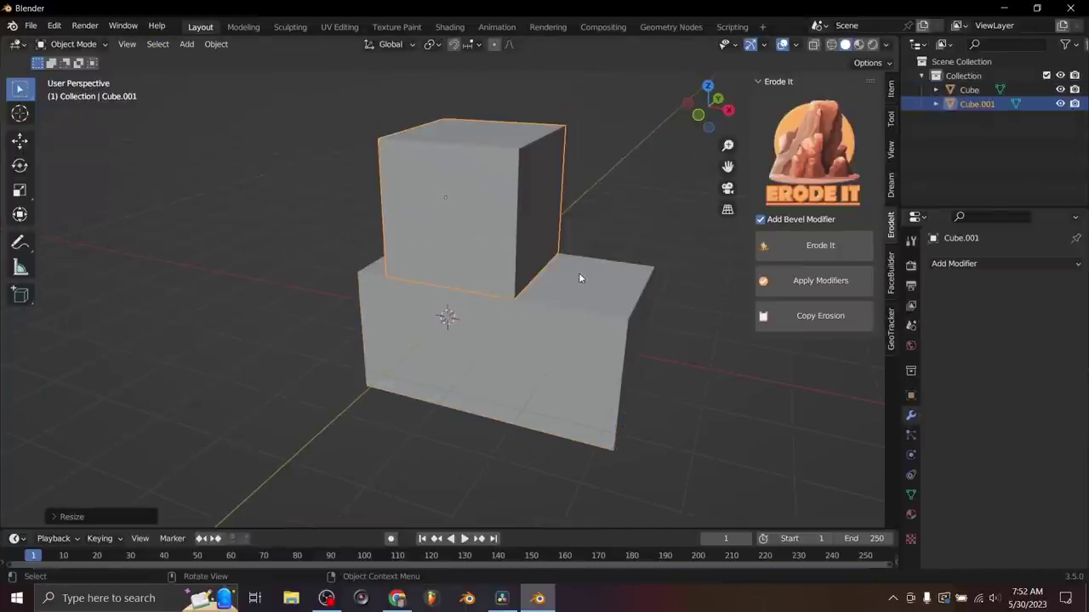
{"action": "left_click", "coordinate": [719, 98]}
Step: Add a second small block beside it along X, bevel the outer top edges, and select all three
{"action": "key", "text": "g"}
{"action": "key", "text": "x"}
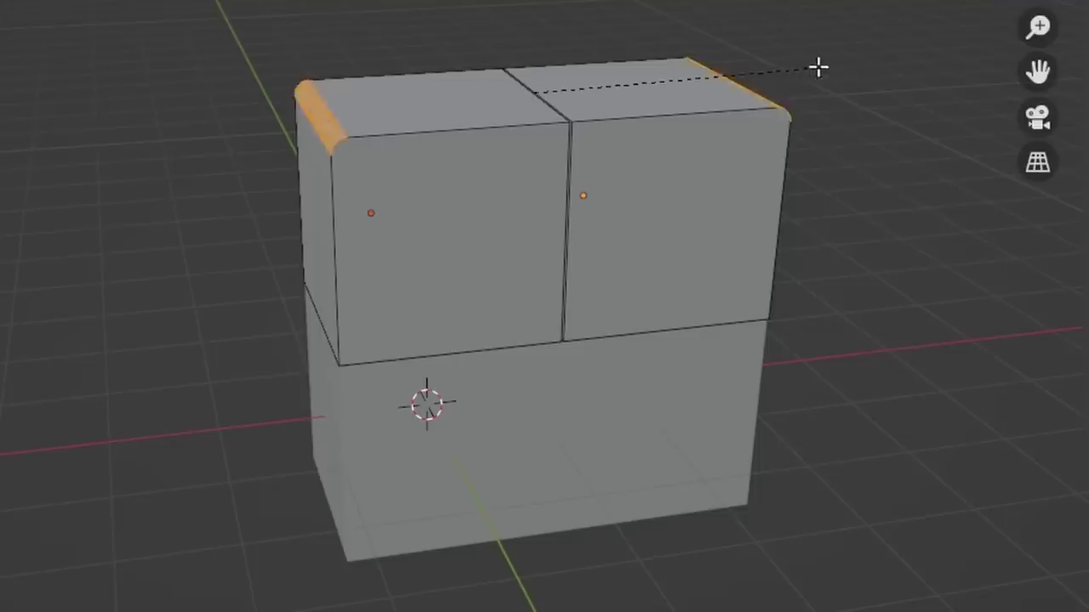
{"action": "left_click", "coordinate": [899, 65]}
{"action": "key", "text": "Tab"}
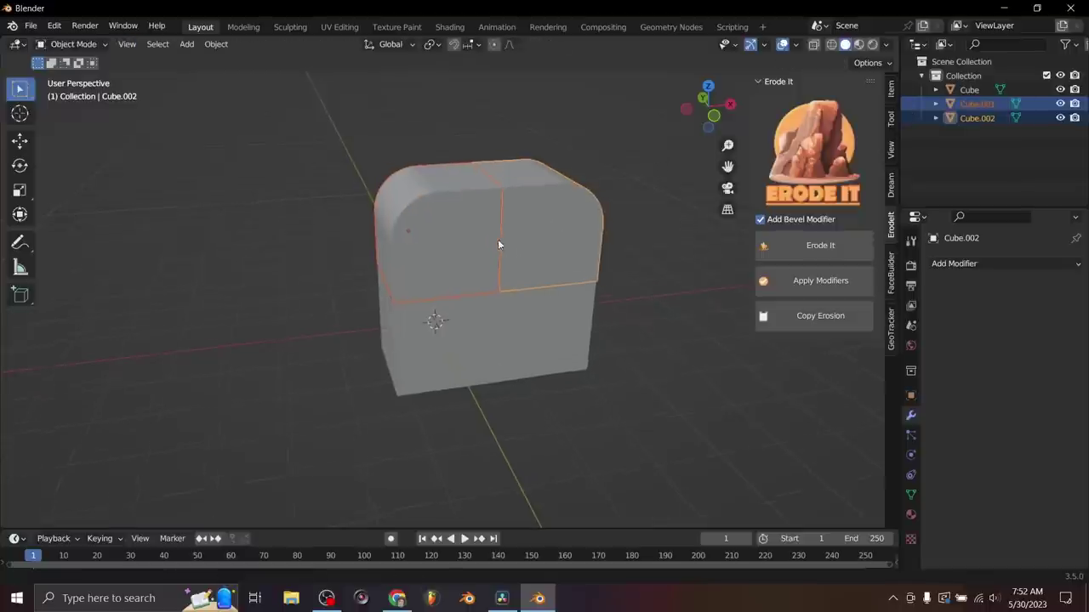
{"action": "middle_click_drag", "start_coordinate": [498, 239], "coordinate": [351, 289]}
{"action": "left_click_drag", "start_coordinate": [255, 354], "coordinate": [527, 165]}
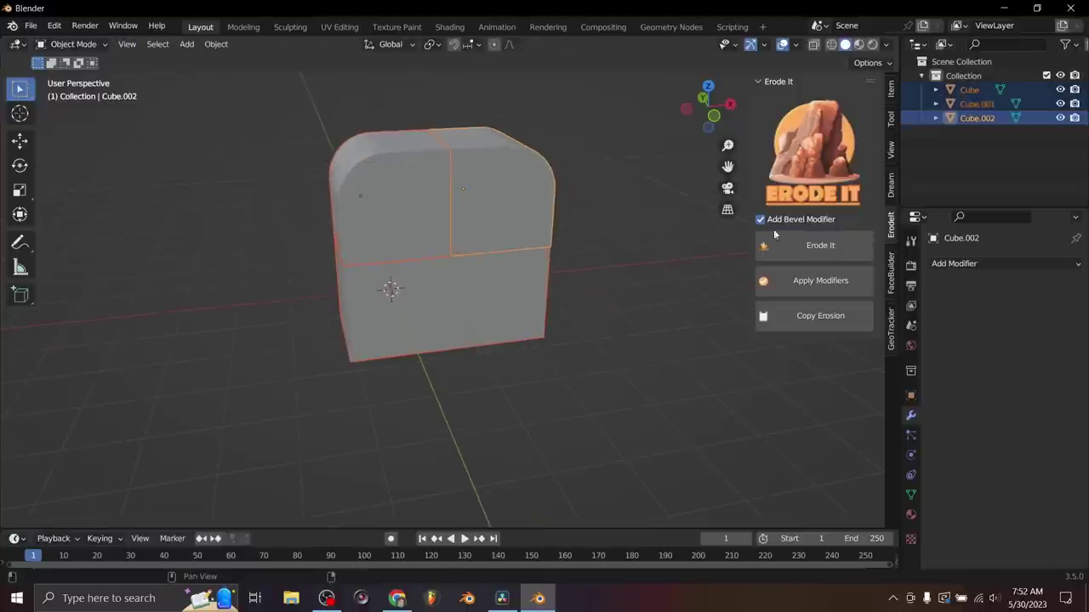
Step: Erode the three blocks and recess an inset panel into the bottom block's front face
{"action": "left_click", "coordinate": [802, 246]}
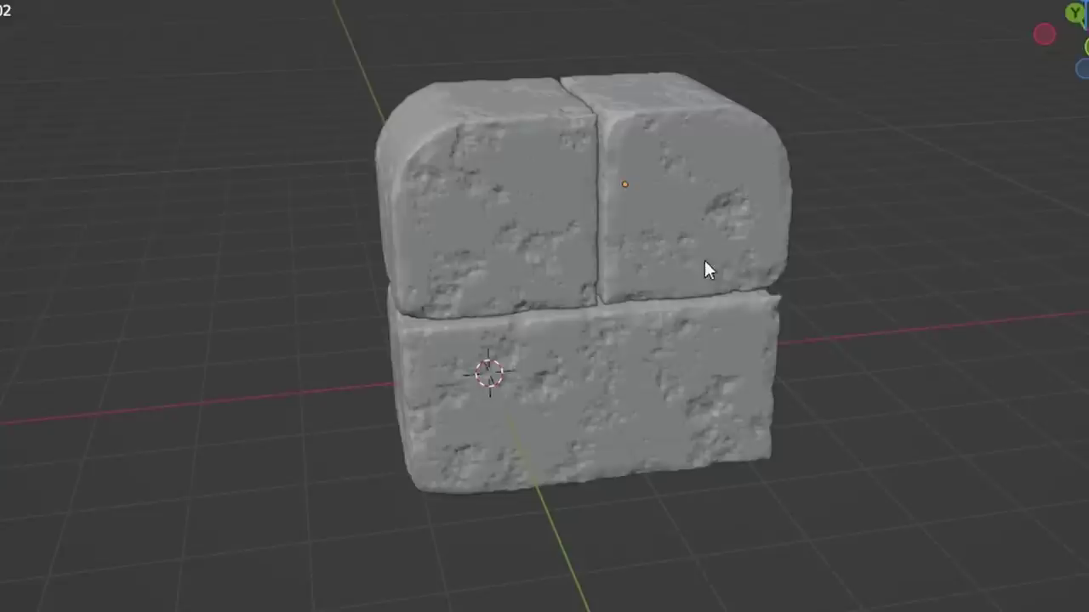
{"action": "mouse_move", "coordinate": [705, 264]}
{"action": "middle_mouse_down"}
{"action": "mouse_move", "coordinate": [432, 269]}
{"action": "mouse_move", "coordinate": [649, 267]}
{"action": "mouse_move", "coordinate": [600, 394]}
{"action": "middle_mouse_up"}
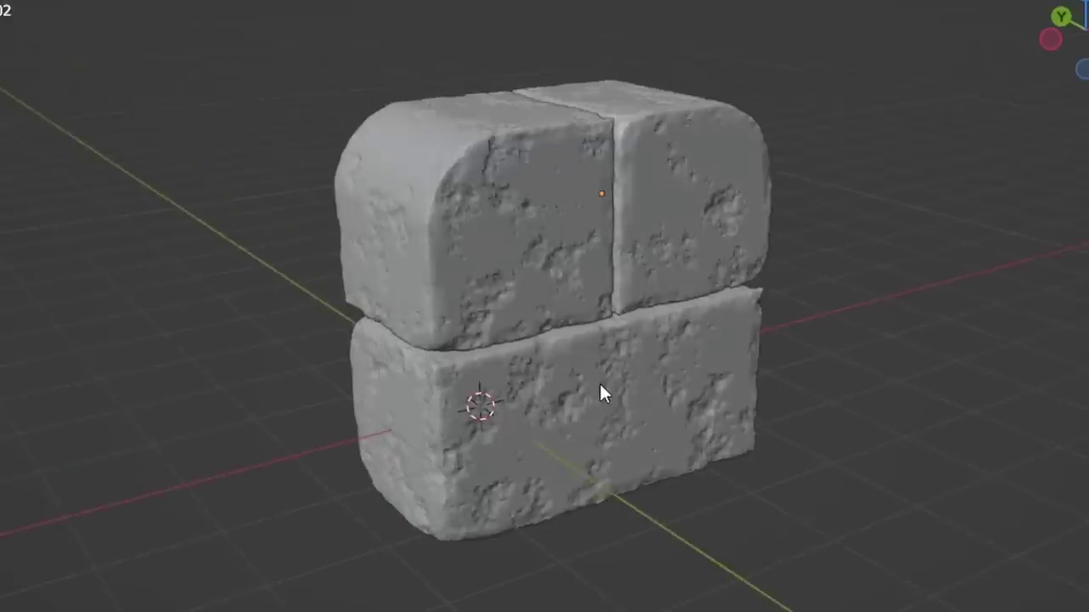
{"action": "left_click", "coordinate": [601, 393]}
{"action": "key", "text": "i"}
{"action": "left_click", "coordinate": [550, 267]}
{"action": "key", "text": "e"}
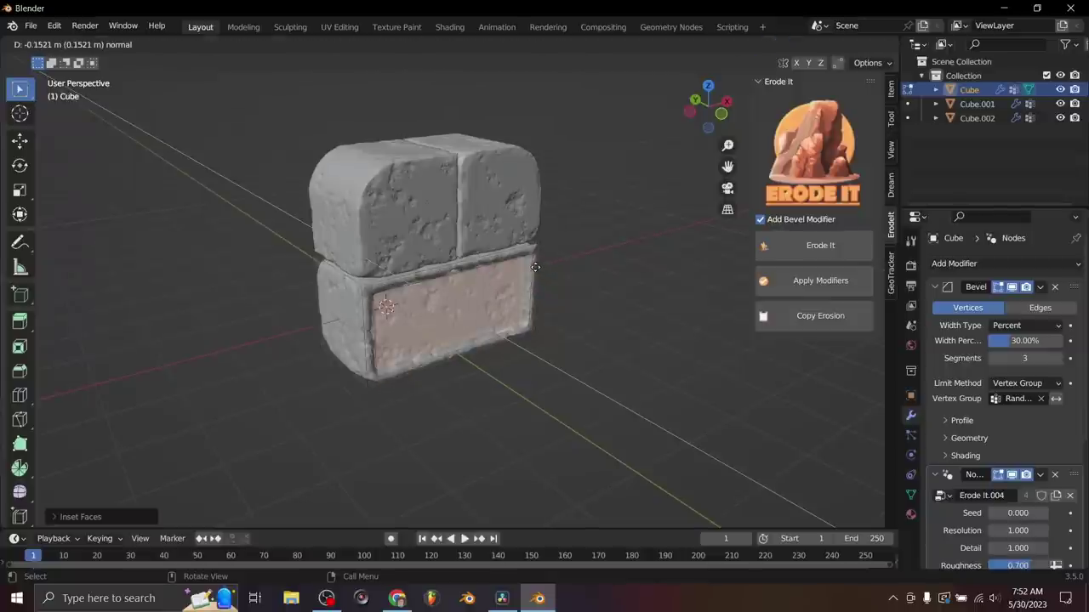
{"action": "left_click", "coordinate": [528, 266]}
{"action": "key", "text": "Tab"}
Step: Step the Erode It Seed up twice to 0.020
{"action": "mouse_move", "coordinate": [528, 266]}
{"action": "middle_mouse_down"}
{"action": "mouse_move", "coordinate": [414, 257]}
{"action": "mouse_move", "coordinate": [515, 255]}
{"action": "middle_mouse_up"}
{"action": "scroll", "coordinate": [1003, 383], "scroll_direction": "down", "scroll_amount": 5}
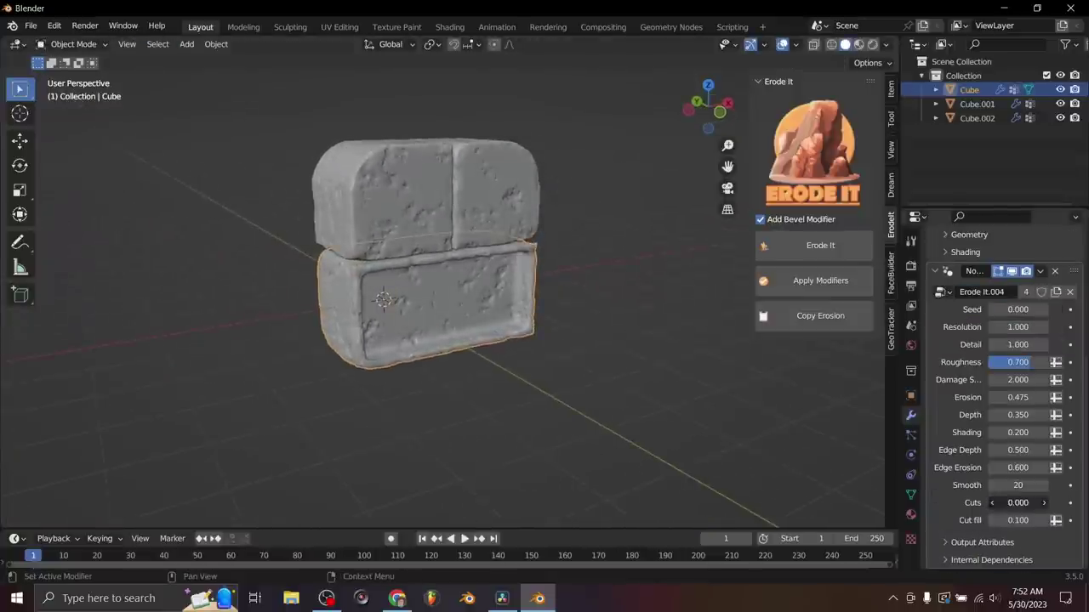
{"action": "left_click", "coordinate": [1045, 311]}
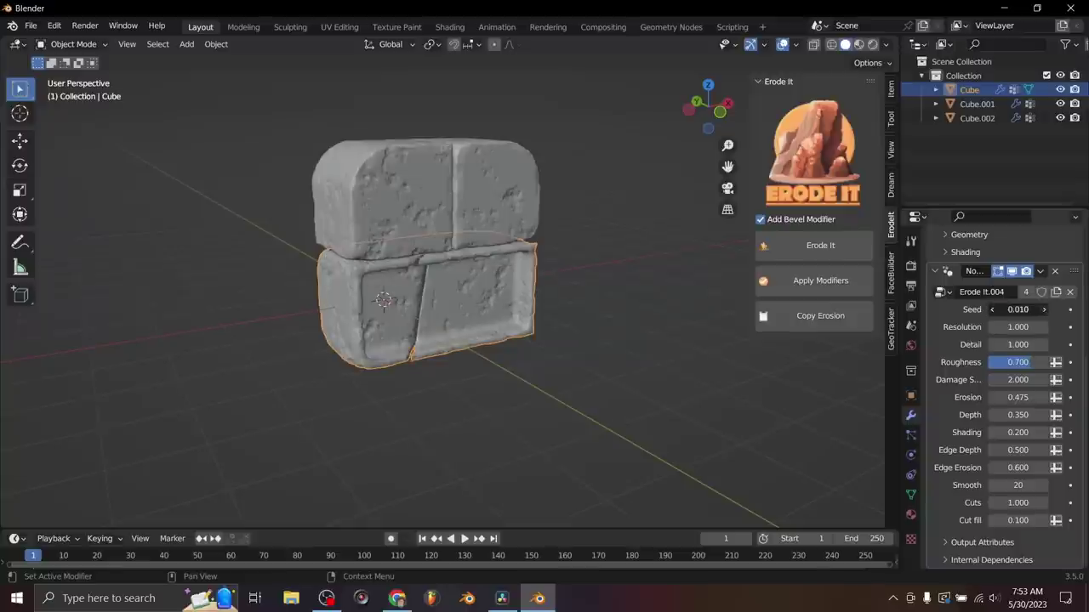
{"action": "left_click", "coordinate": [1045, 311]}
{"action": "mouse_move", "coordinate": [501, 298]}
{"action": "middle_mouse_down"}
{"action": "mouse_move", "coordinate": [319, 294]}
{"action": "mouse_move", "coordinate": [469, 285]}
{"action": "middle_mouse_up"}
Step: Select one brick in the well's top row and erode it
{"action": "left_click", "coordinate": [393, 191]}
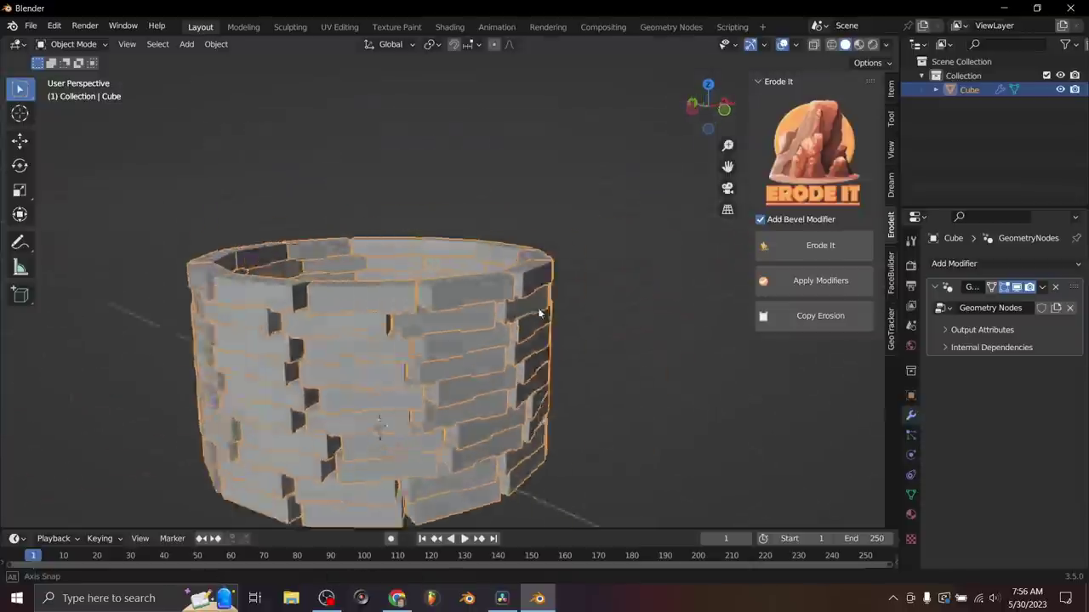
{"action": "left_click", "coordinate": [396, 274]}
{"action": "left_click", "coordinate": [824, 250]}
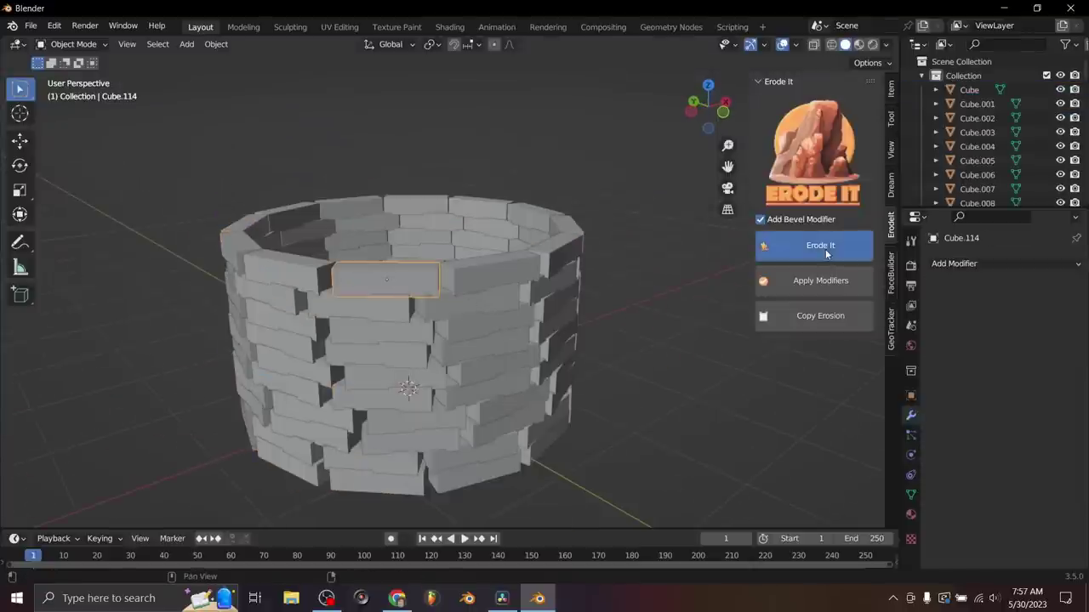
{"action": "scroll", "coordinate": [396, 310], "scroll_direction": "up", "scroll_amount": 5}
{"action": "scroll", "coordinate": [446, 284], "scroll_direction": "up", "scroll_amount": 1}
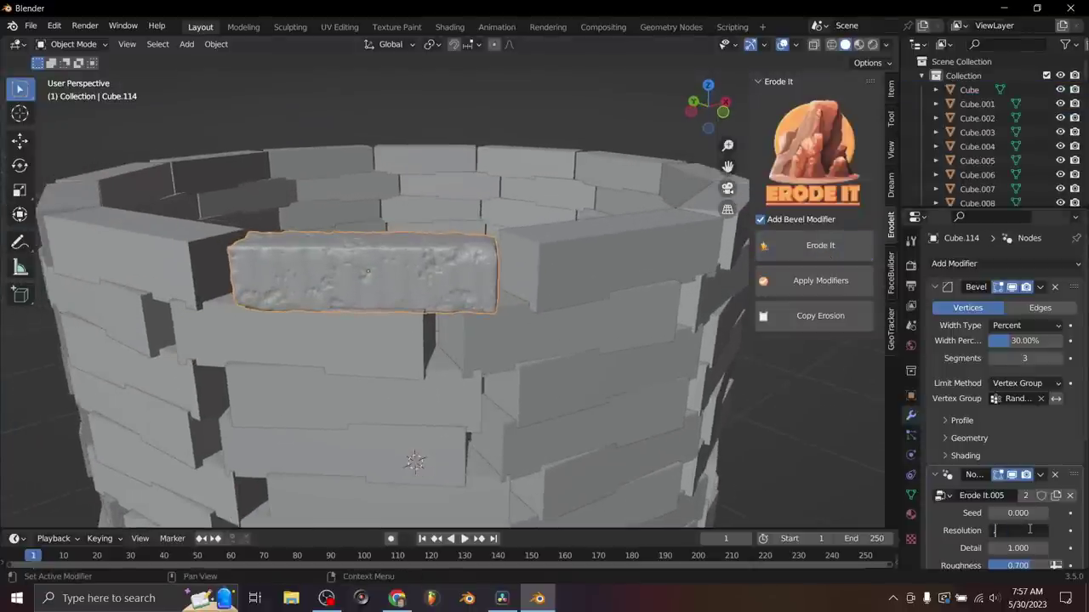
{"action": "scroll", "coordinate": [1032, 530], "scroll_direction": "down", "scroll_amount": 3}
Step: Copy that brick's erosion to every brick, then delete bricks from the top row
{"action": "key", "text": "a"}
{"action": "scroll", "coordinate": [526, 310], "scroll_direction": "down", "scroll_amount": 3}
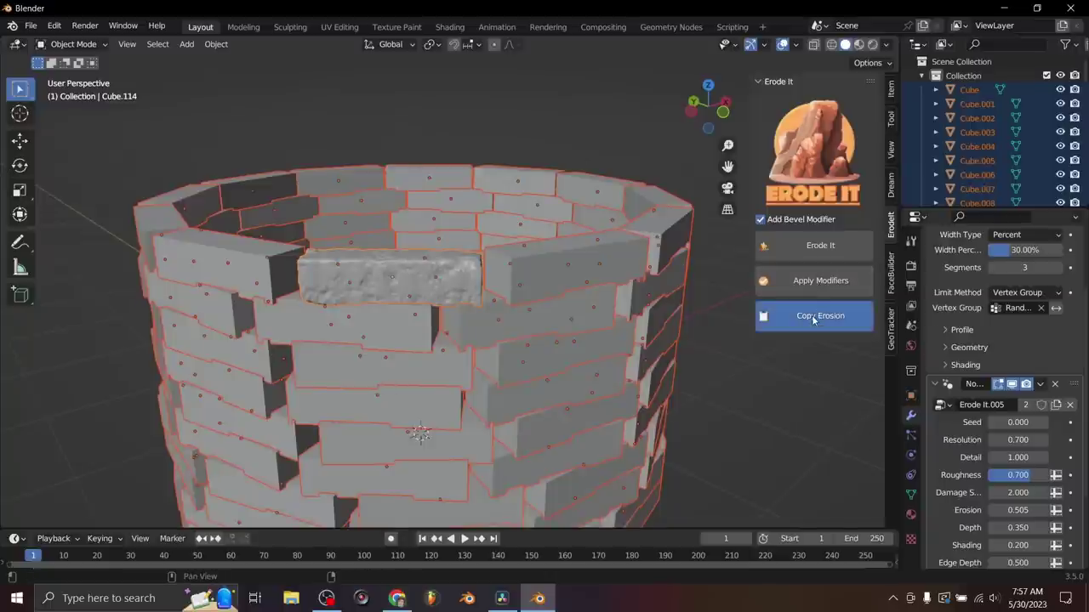
{"action": "left_click", "coordinate": [814, 317]}
{"action": "middle_click_drag", "start_coordinate": [430, 311], "coordinate": [401, 313]}
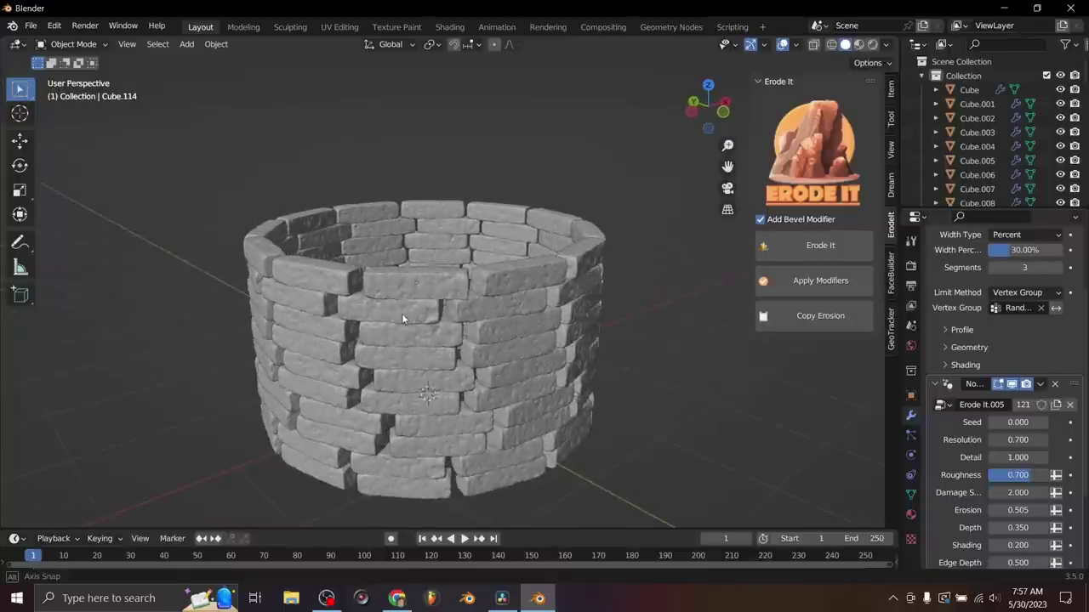
{"action": "left_click", "coordinate": [418, 284]}
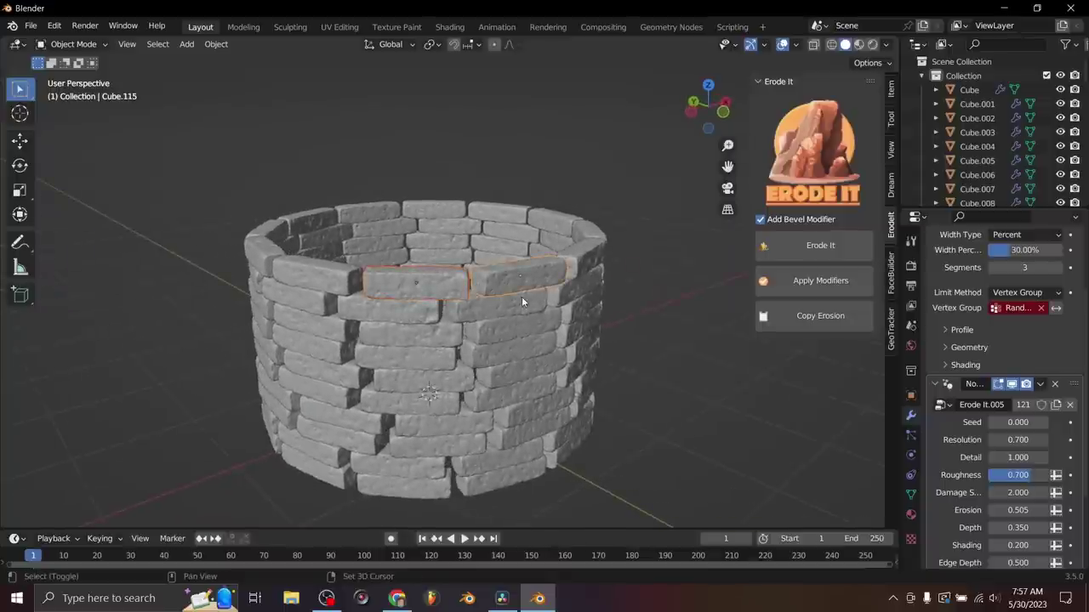
{"action": "left_click", "coordinate": [516, 297]}
{"action": "middle_click_drag", "start_coordinate": [516, 301], "coordinate": [461, 277]}
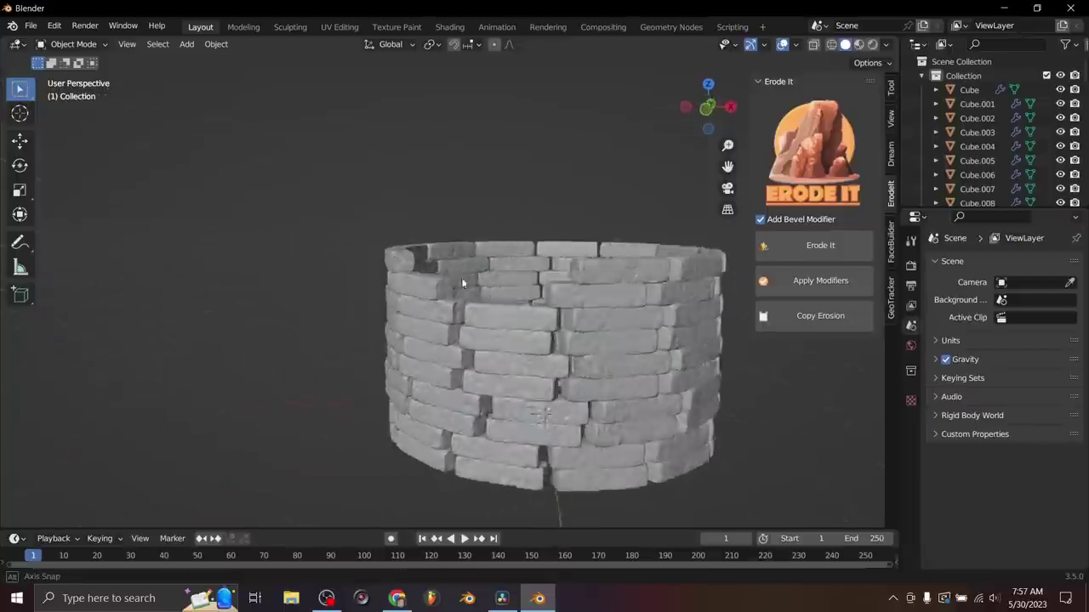
Step: Raise the cylinder's top, inset and extrude it down into a hole, and bevel the rim
{"action": "left_click", "coordinate": [539, 275]}
{"action": "left_click_drag", "start_coordinate": [538, 275], "coordinate": [541, 230]}
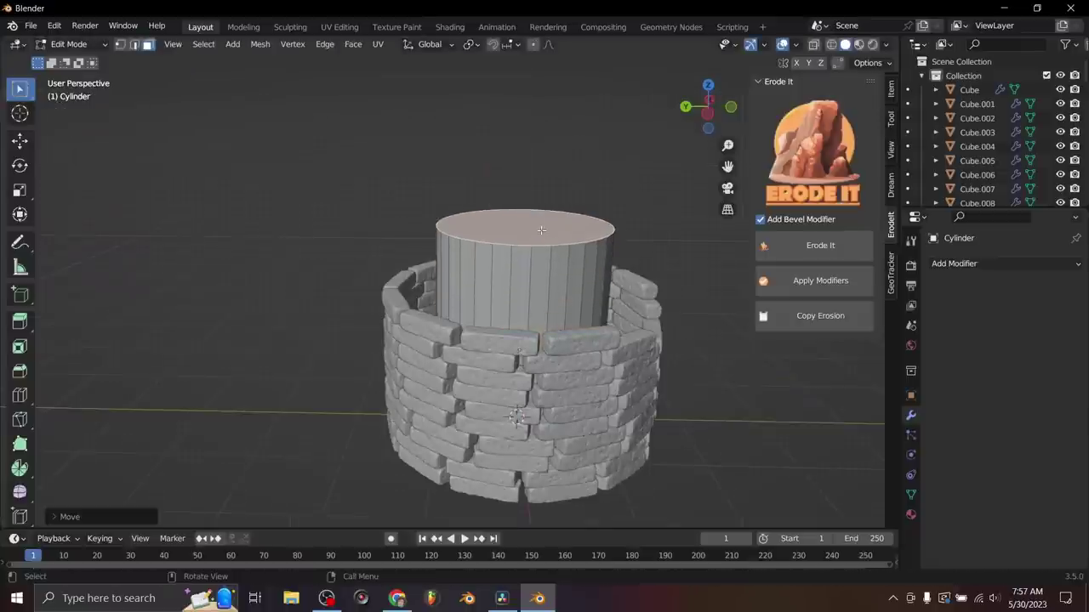
{"action": "left_click", "coordinate": [609, 229]}
{"action": "key", "text": "e"}
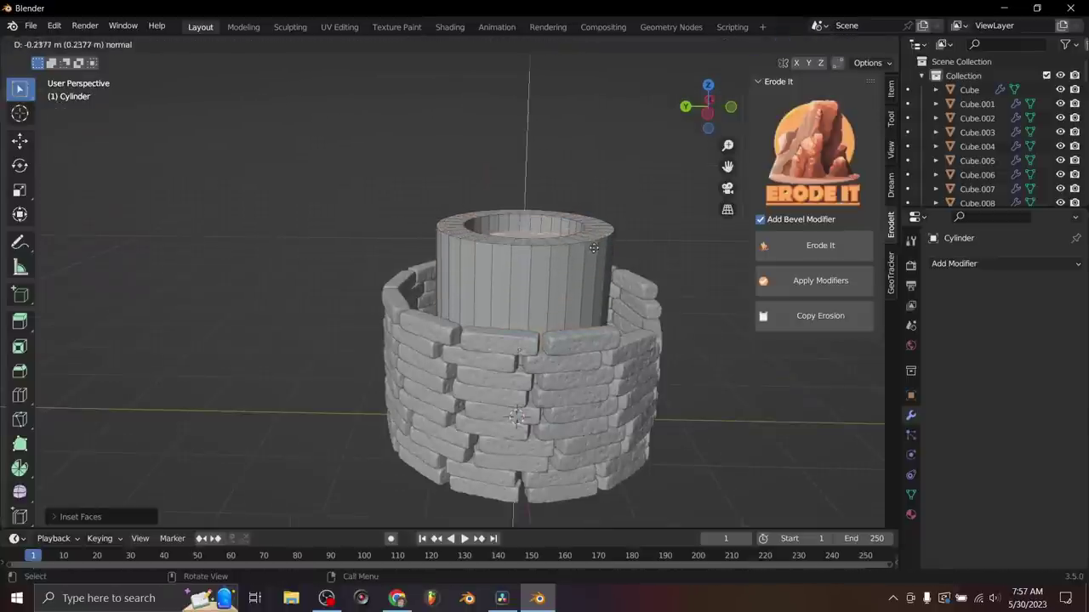
{"action": "left_click", "coordinate": [595, 239]}
{"action": "middle_click_drag", "start_coordinate": [596, 239], "coordinate": [681, 235]}
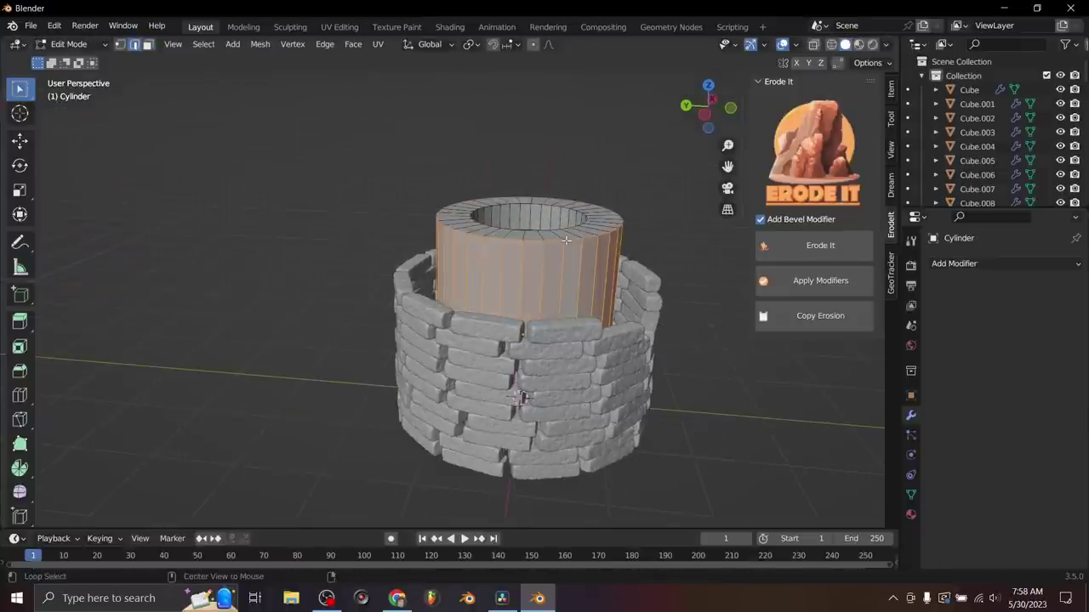
{"action": "left_click", "coordinate": [658, 226]}
{"action": "key", "text": "Tab"}
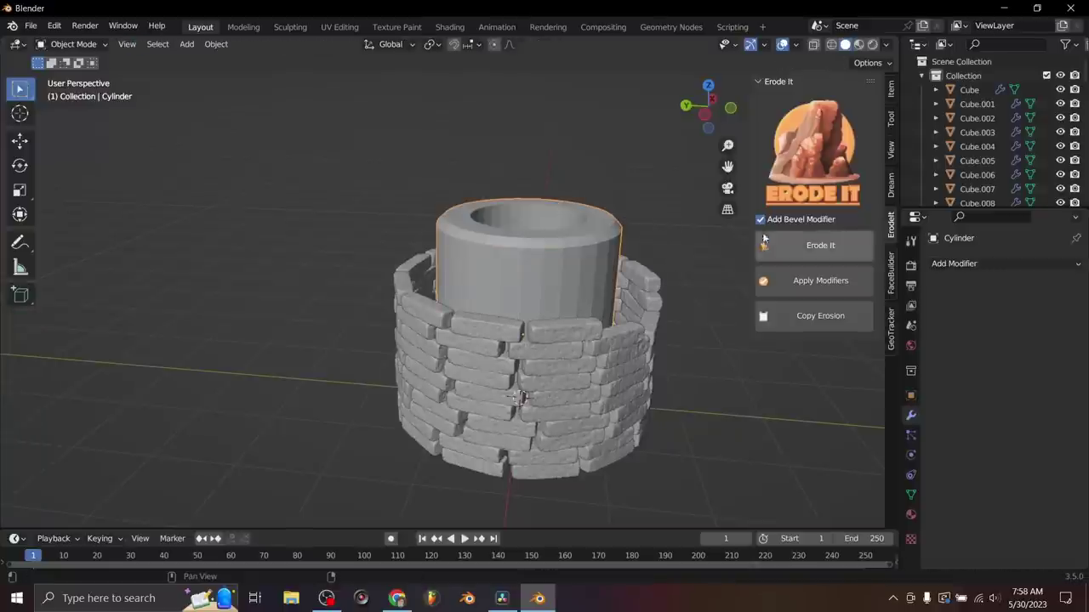
Step: Erode the hollow core cylinder with Erode It and apply the modifiers to bake the erosion
{"action": "left_click", "coordinate": [793, 247]}
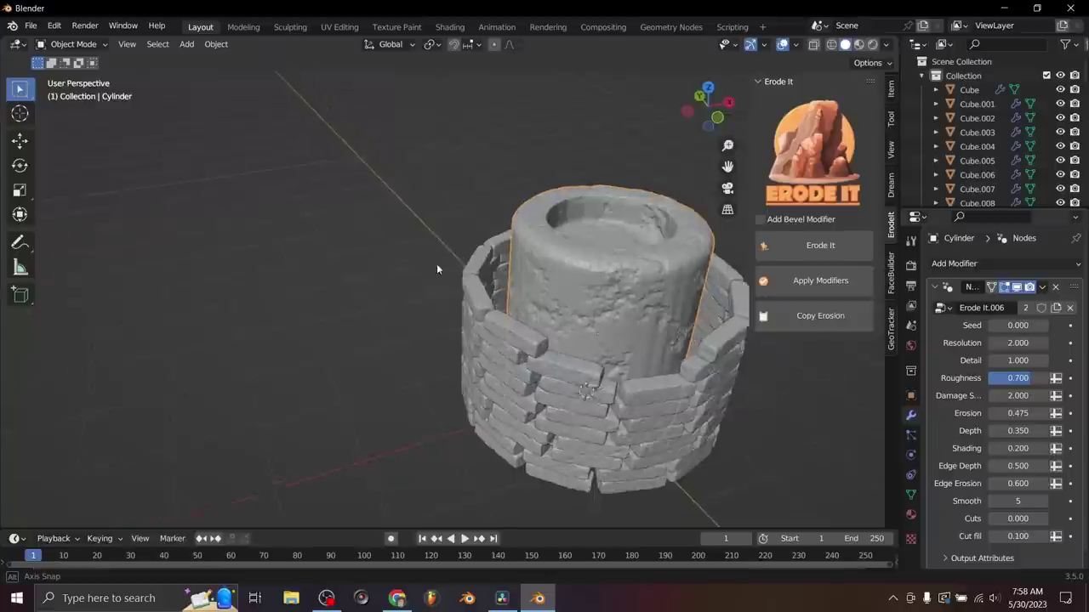
{"action": "left_click", "coordinate": [800, 281]}
{"action": "mouse_move", "coordinate": [593, 257]}
{"action": "middle_mouse_down"}
{"action": "mouse_move", "coordinate": [598, 278]}
{"action": "mouse_move", "coordinate": [482, 301]}
{"action": "middle_mouse_up"}
{"action": "key", "text": "Tab"}
Step: Sink three separate areas of the cylinder rim along Z with proportional falloff for an uneven top
{"action": "left_click", "coordinate": [500, 294]}
{"action": "key", "text": "g"}
{"action": "key", "text": "z"}
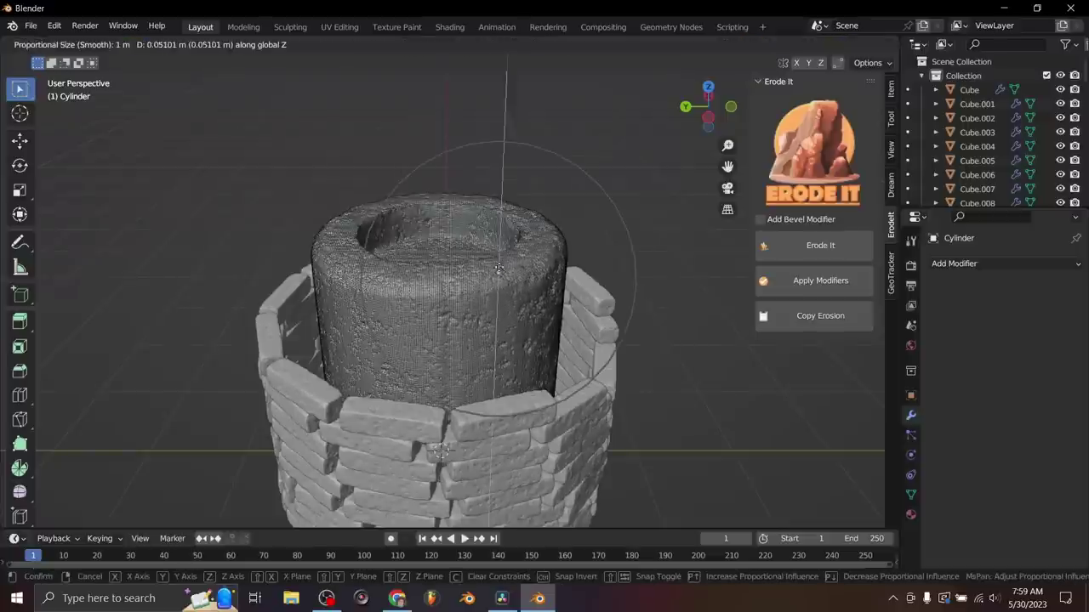
{"action": "left_click", "coordinate": [481, 293]}
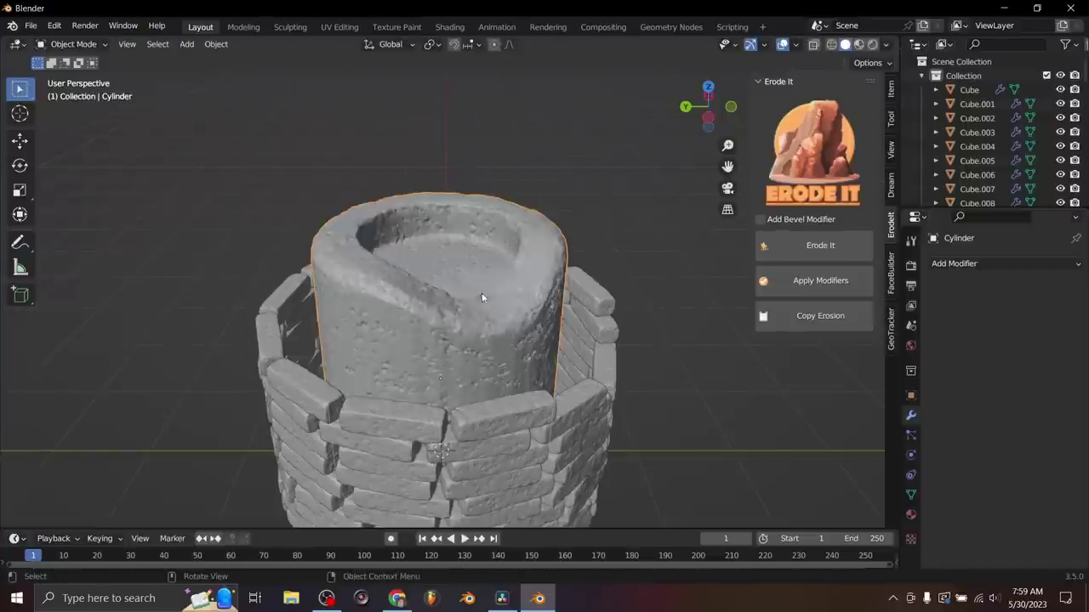
{"action": "middle_click_drag", "start_coordinate": [481, 293], "coordinate": [411, 263]}
{"action": "key", "text": "z"}
{"action": "left_click", "coordinate": [408, 287]}
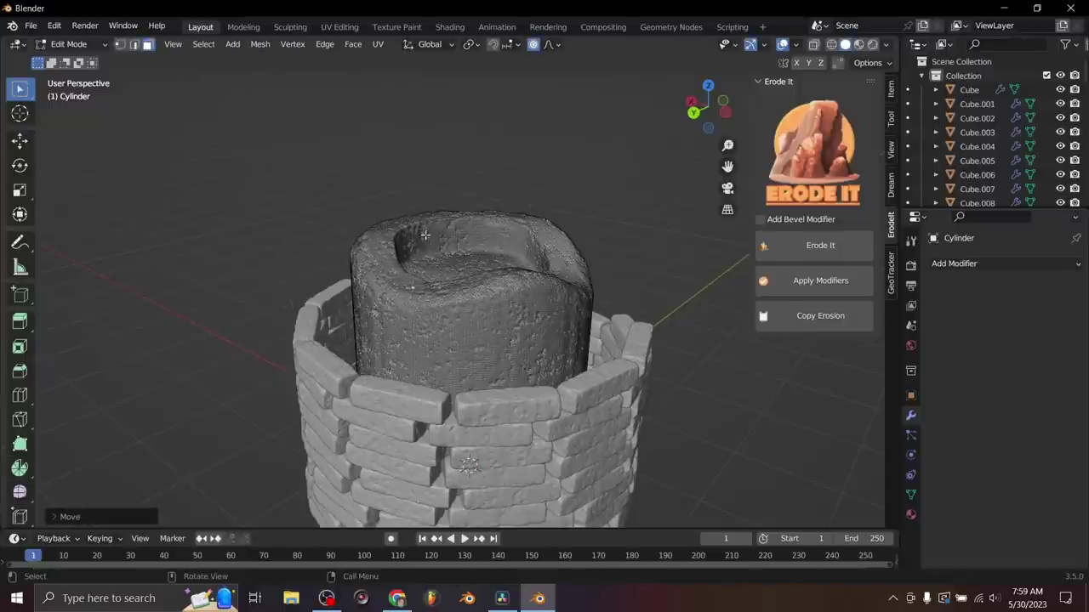
{"action": "key", "text": "g"}
{"action": "key", "text": "z"}
{"action": "left_click", "coordinate": [422, 222]}
{"action": "key", "text": "Tab"}
{"action": "scroll", "coordinate": [492, 253], "scroll_direction": "down", "scroll_amount": 3}
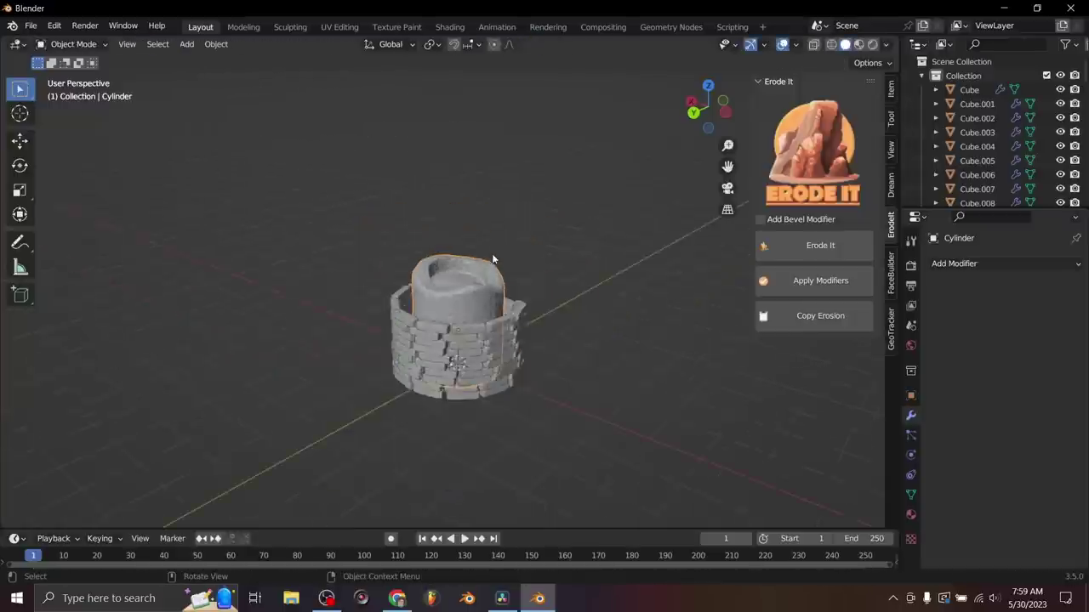